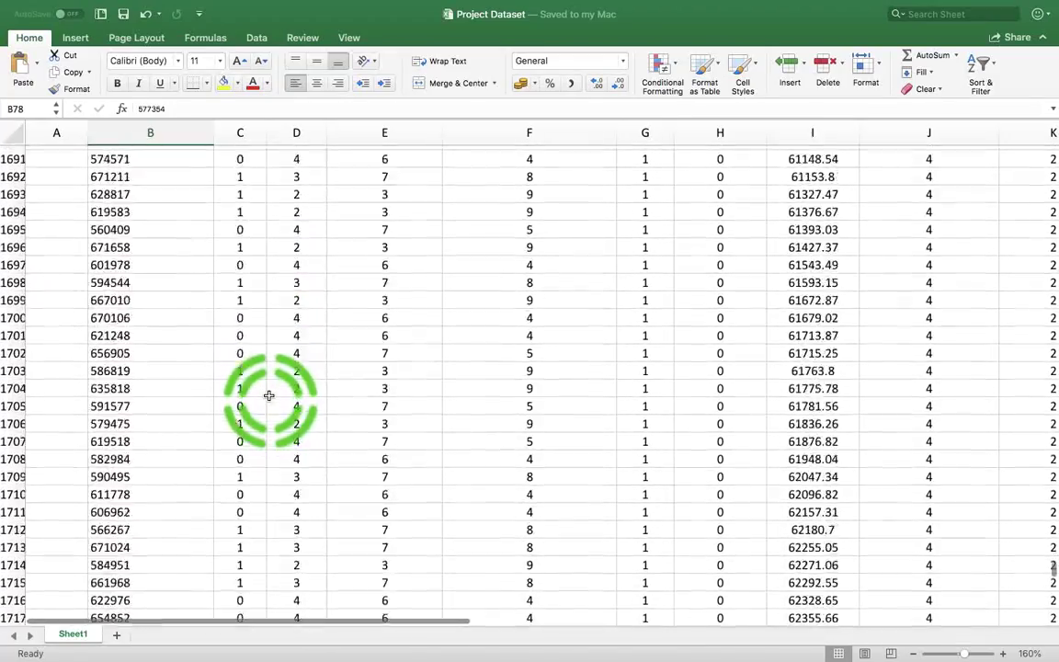
Step: Select the employee data across all columns from row 1888 up to row 14, excluding the header rows
{"action": "scroll", "coordinate": [268, 395], "scroll_direction": "down", "scroll_amount": 20}
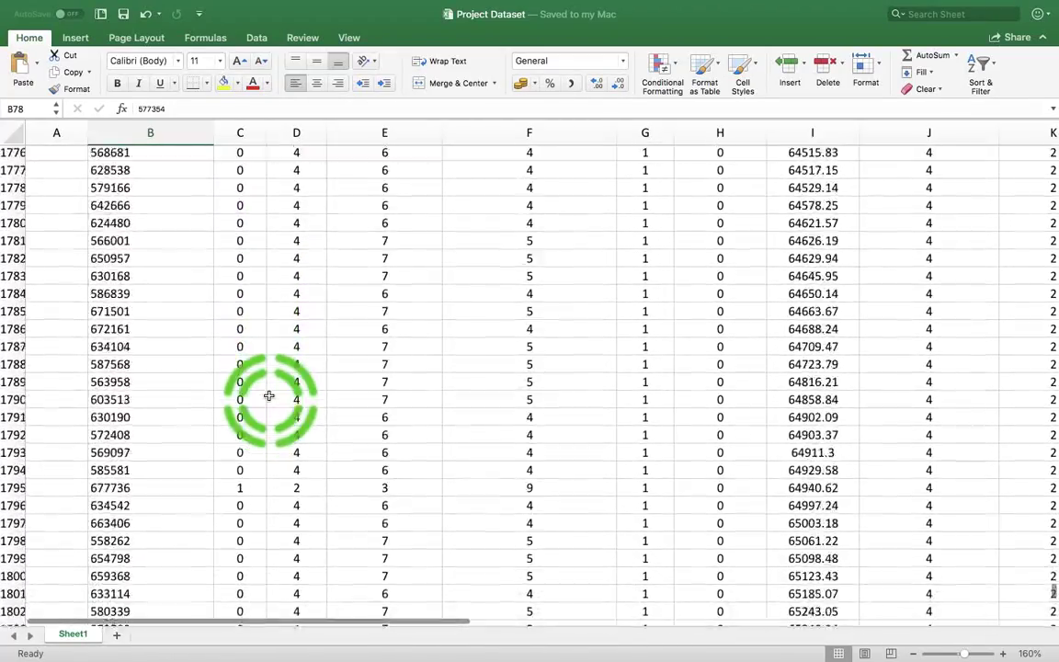
{"action": "scroll", "coordinate": [269, 395], "scroll_direction": "down", "scroll_amount": 20}
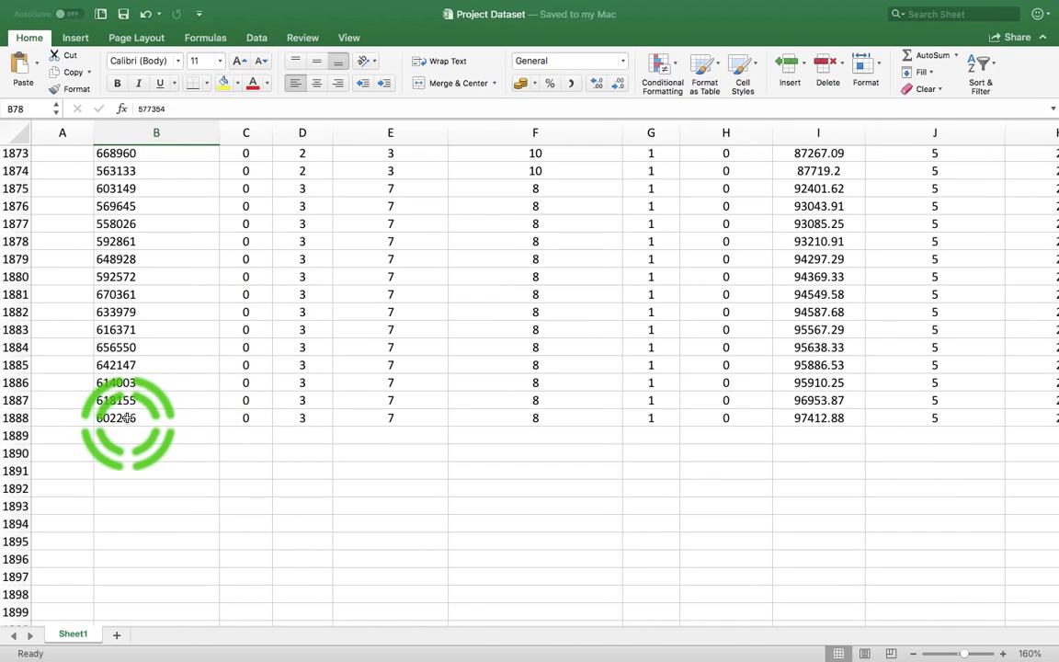
{"action": "left_click_drag", "start_coordinate": [143, 419], "coordinate": [206, 357]}
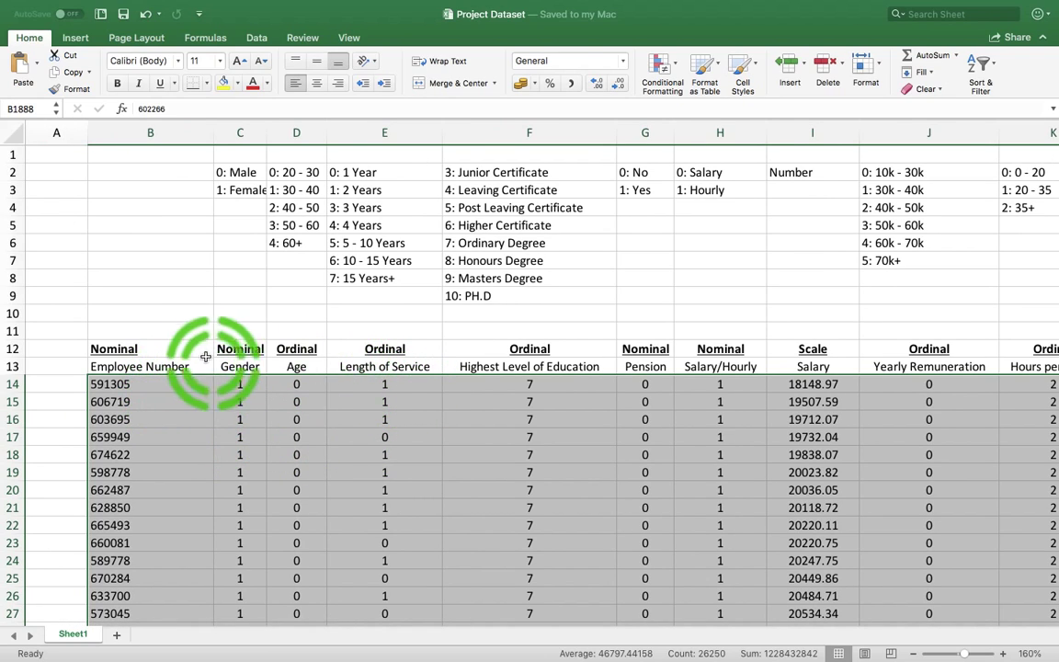
Step: Copy the selected employee data block from row 14 downward in Excel
{"action": "left_click_drag", "start_coordinate": [284, 433], "coordinate": [460, 550]}
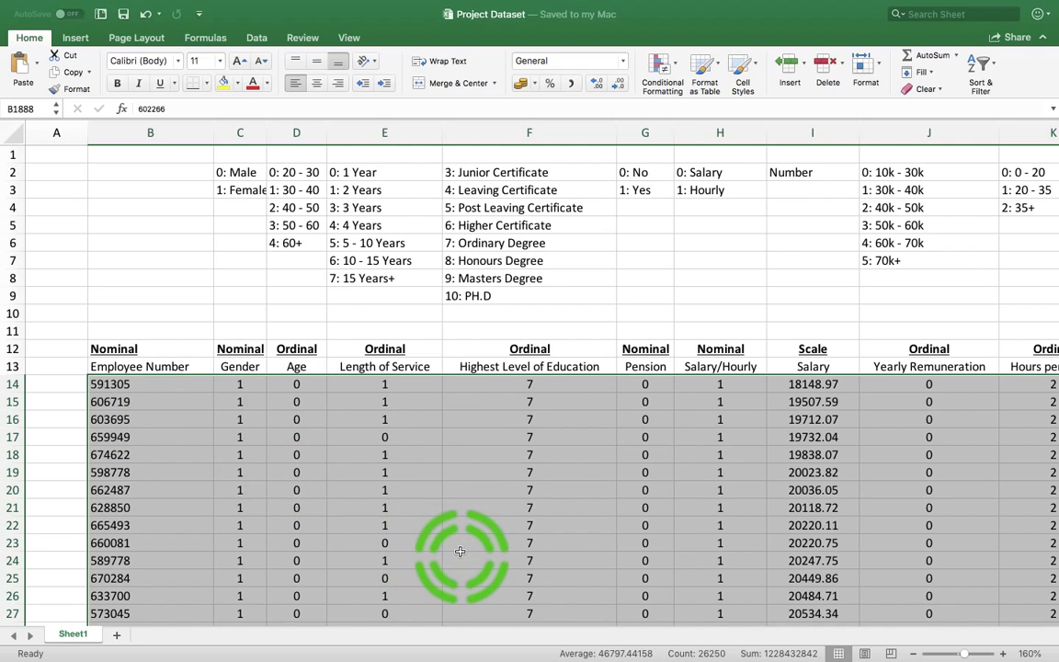
{"action": "left_click_drag", "start_coordinate": [461, 555], "coordinate": [411, 440]}
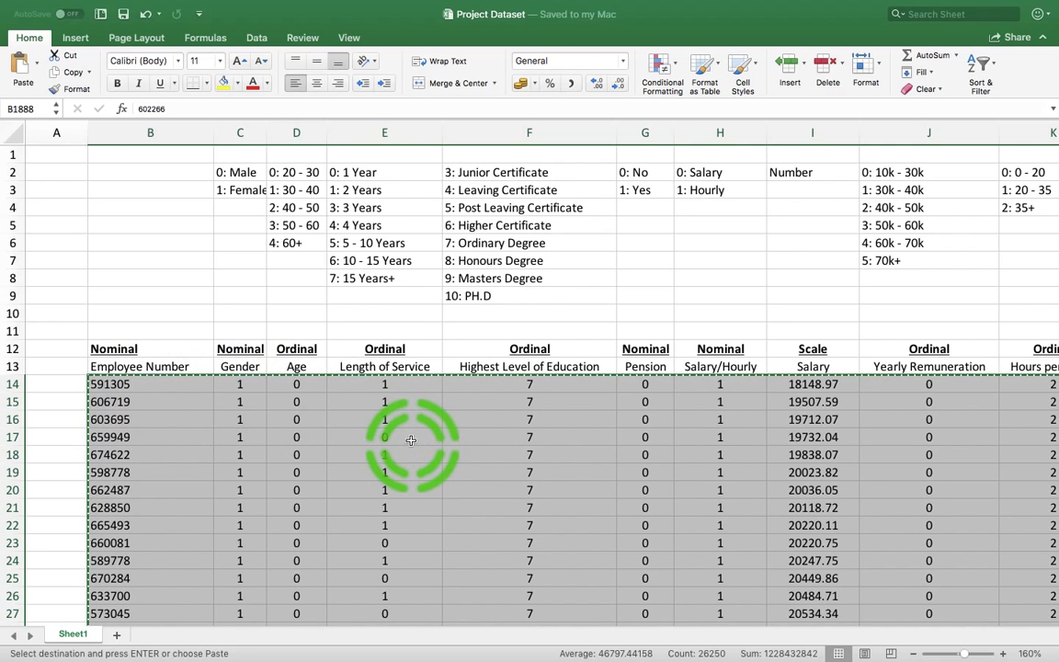
{"action": "mouse_move", "coordinate": [686, 648]}
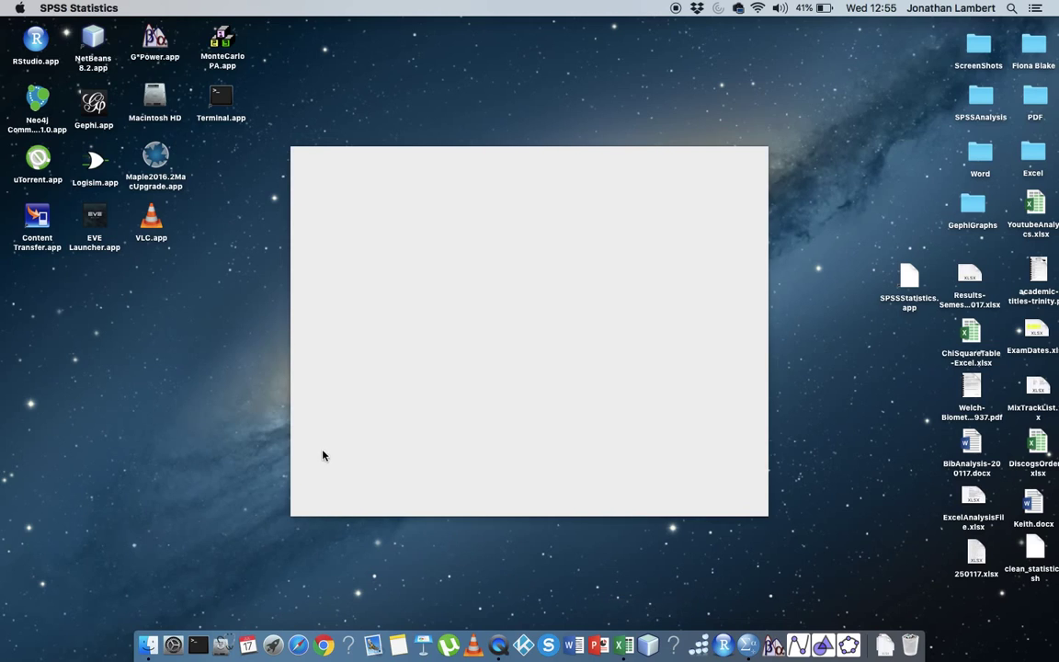
Step: Launch SPSS and open a New Dataset from the welcome dialog
{"action": "left_click", "coordinate": [256, 453]}
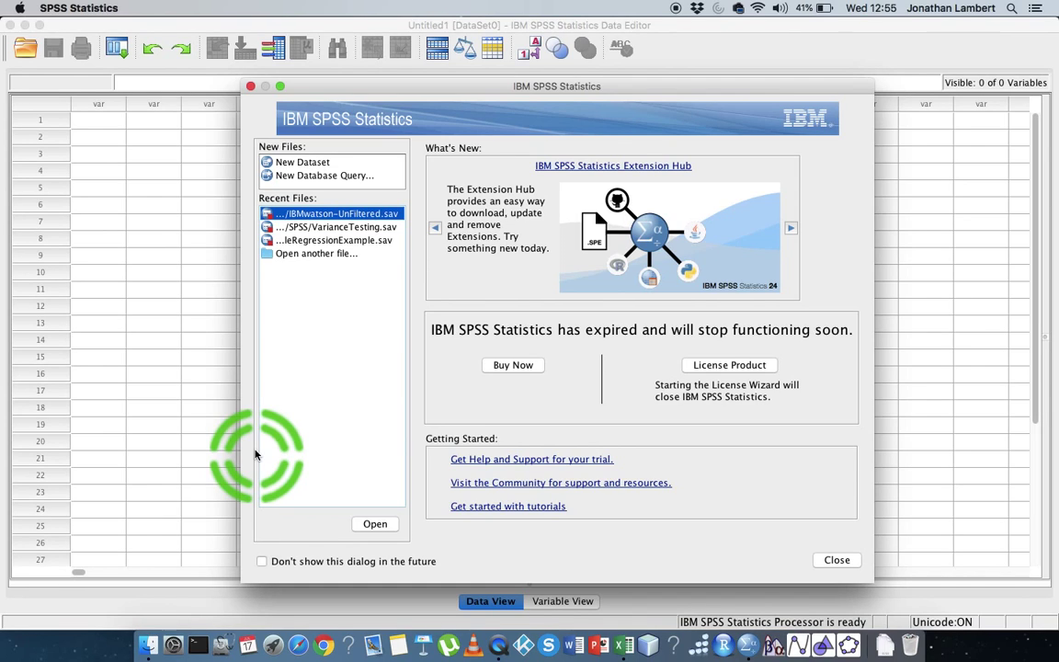
{"action": "left_click", "coordinate": [298, 161]}
{"action": "left_click", "coordinate": [377, 529]}
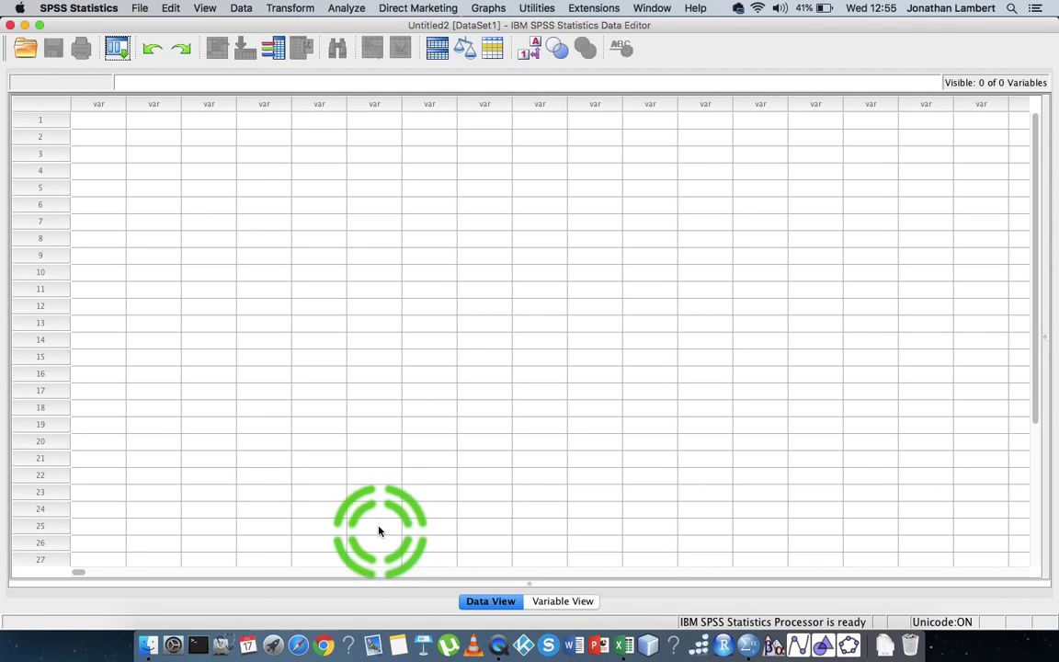
Step: Make the Data Editor window taller and wider, and move it higher on screen
{"action": "left_click", "coordinate": [25, 25]}
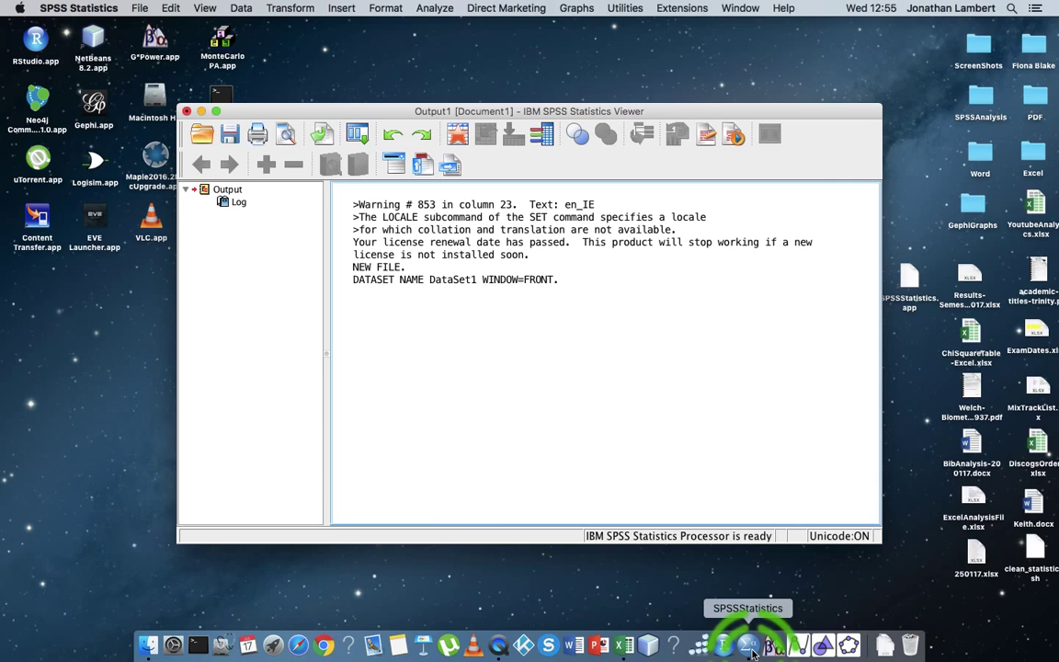
{"action": "left_click_drag", "start_coordinate": [752, 649], "coordinate": [777, 530]}
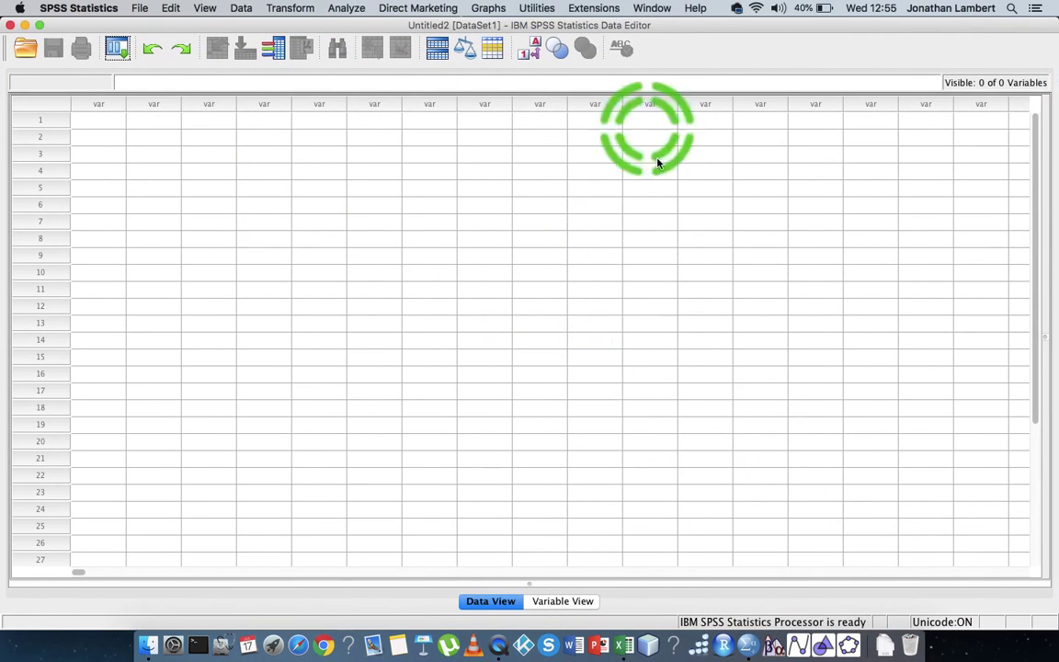
{"action": "left_click", "coordinate": [37, 27]}
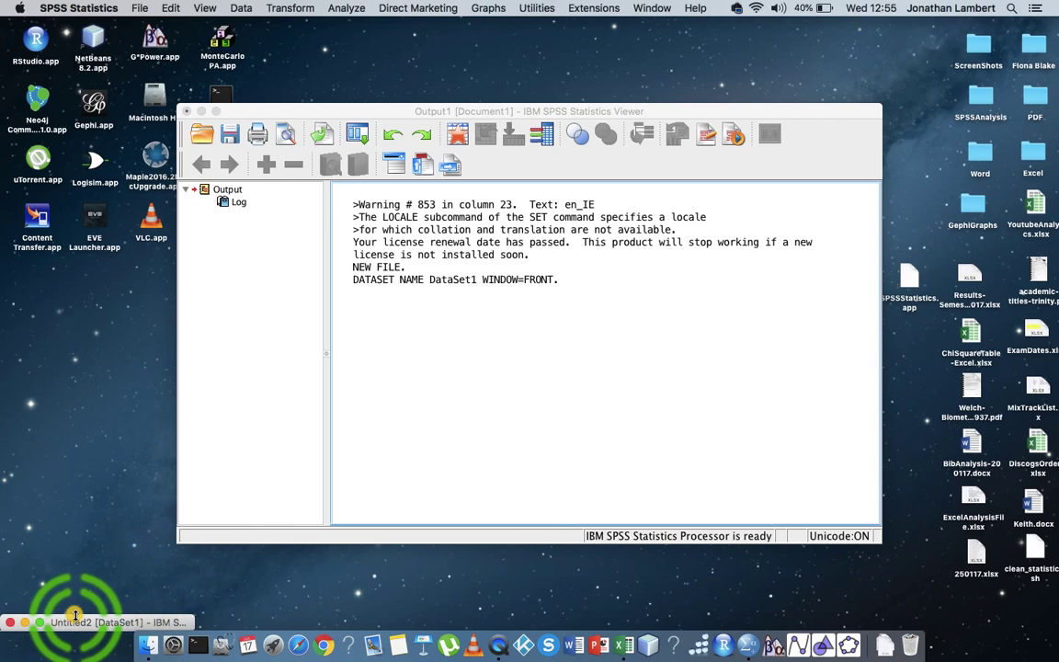
{"action": "left_click_drag", "start_coordinate": [76, 614], "coordinate": [141, 152]}
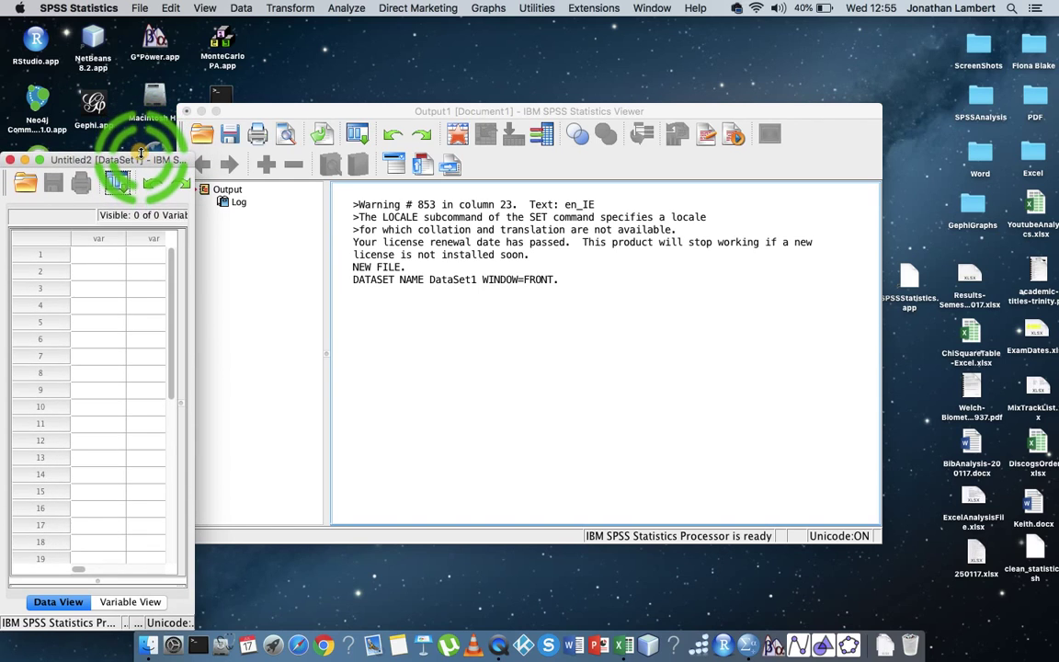
{"action": "left_click_drag", "start_coordinate": [194, 296], "coordinate": [780, 272]}
{"action": "left_click_drag", "start_coordinate": [623, 167], "coordinate": [633, 76]}
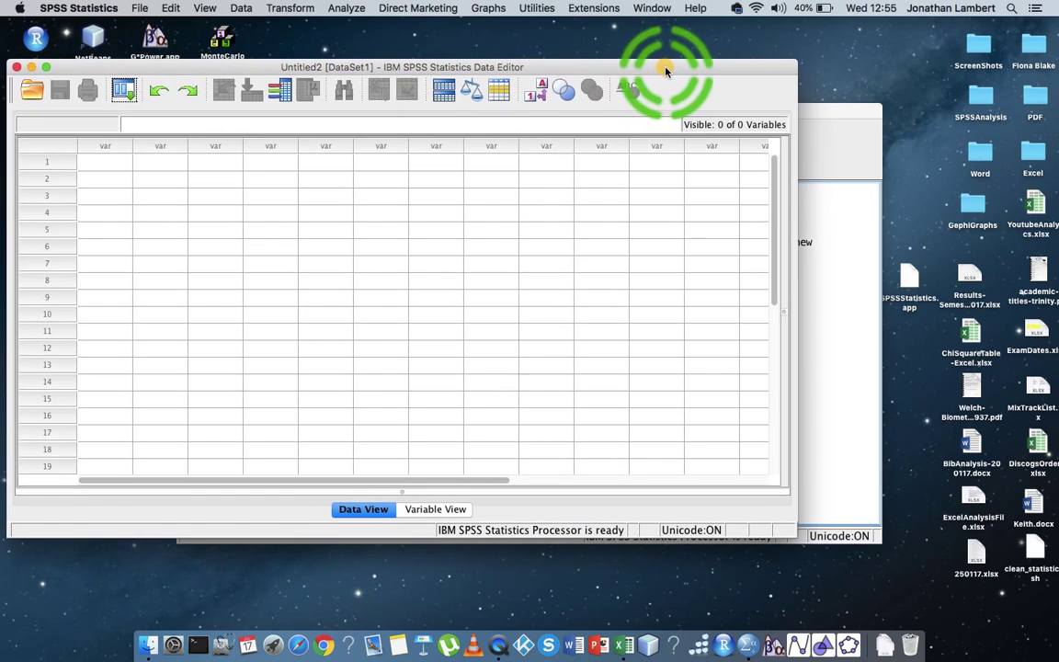
Step: Toggle between Variable View and Data View, then bring the Data Editor in front of the Output viewer
{"action": "left_click", "coordinate": [435, 508]}
{"action": "left_click", "coordinate": [360, 510]}
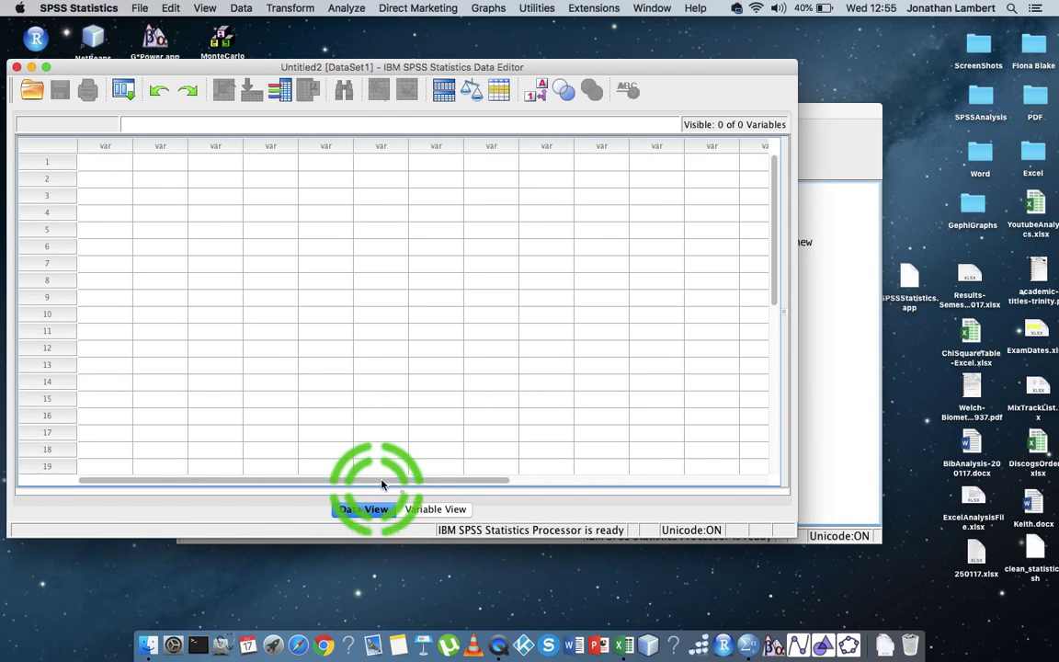
{"action": "left_click", "coordinate": [855, 144]}
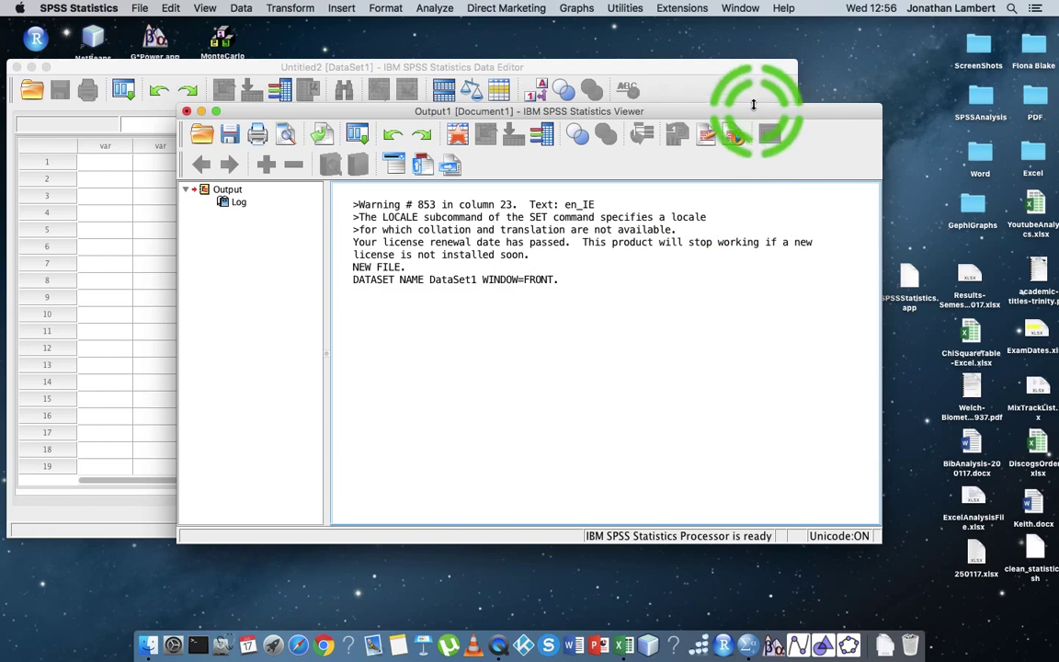
{"action": "left_click", "coordinate": [705, 90]}
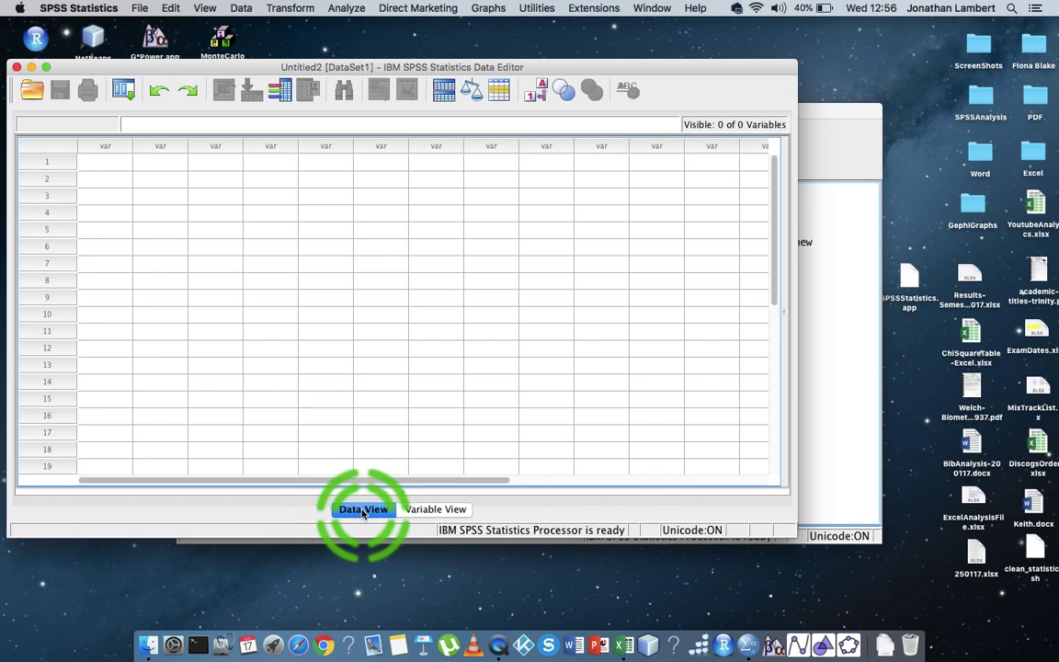
Step: Select the first cell of the empty Data View grid as the paste target for the Excel data
{"action": "left_click", "coordinate": [428, 513]}
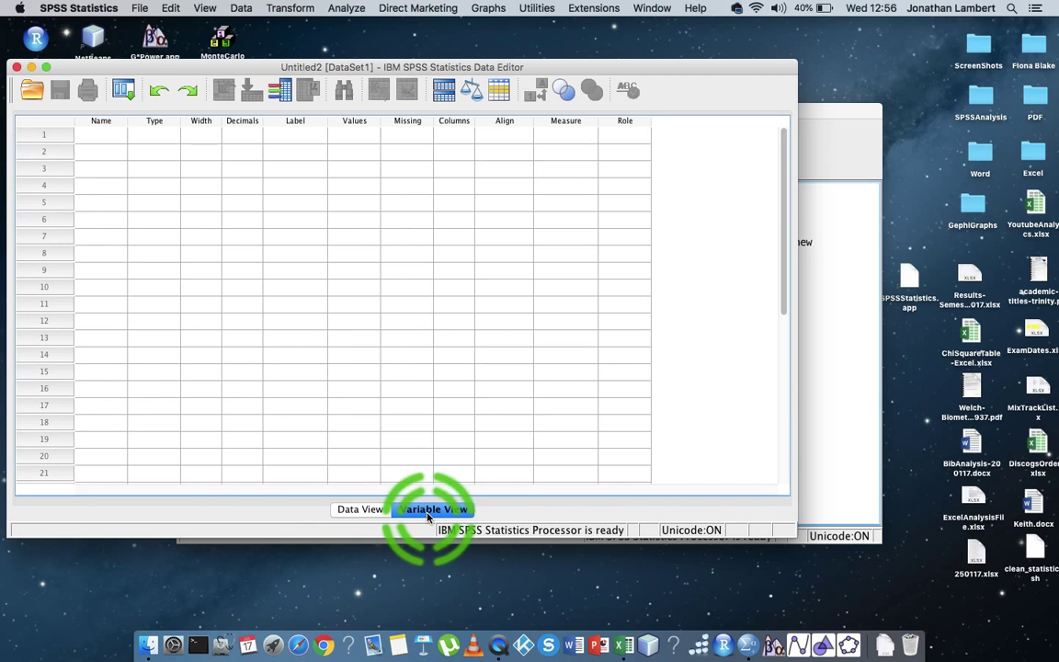
{"action": "left_click", "coordinate": [358, 509]}
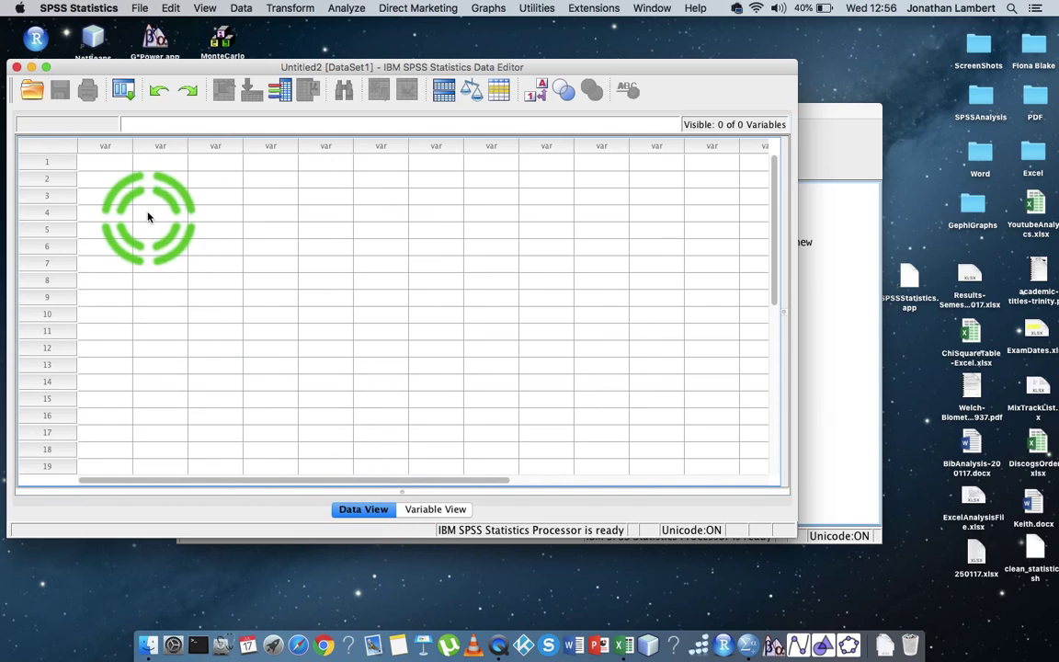
{"action": "left_click", "coordinate": [113, 162]}
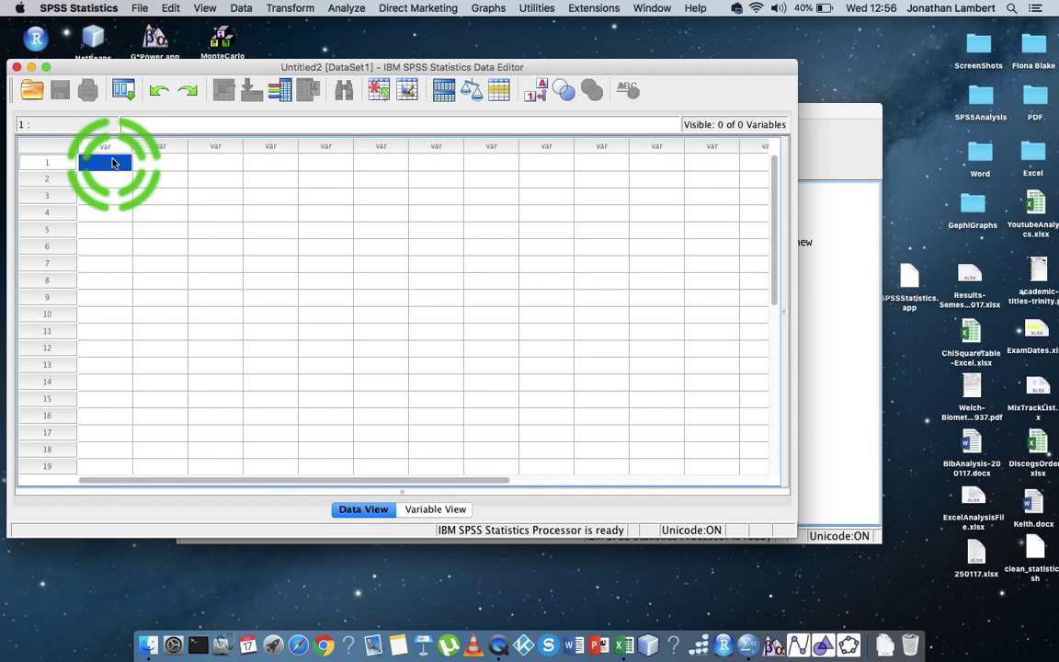
{"action": "left_click", "coordinate": [629, 646]}
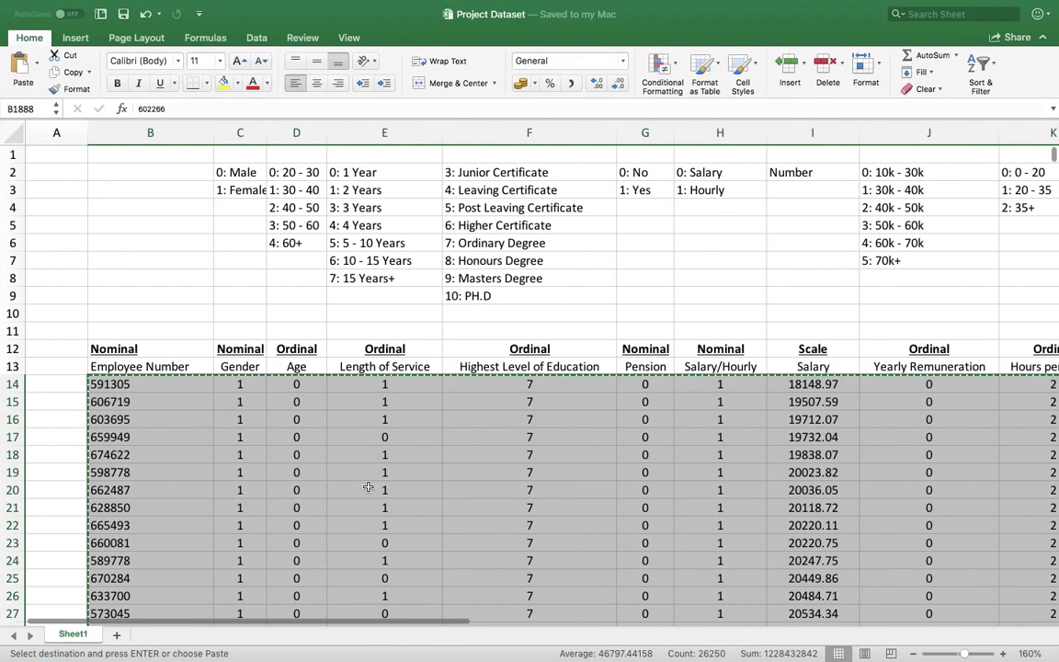
{"action": "mouse_move", "coordinate": [548, 646]}
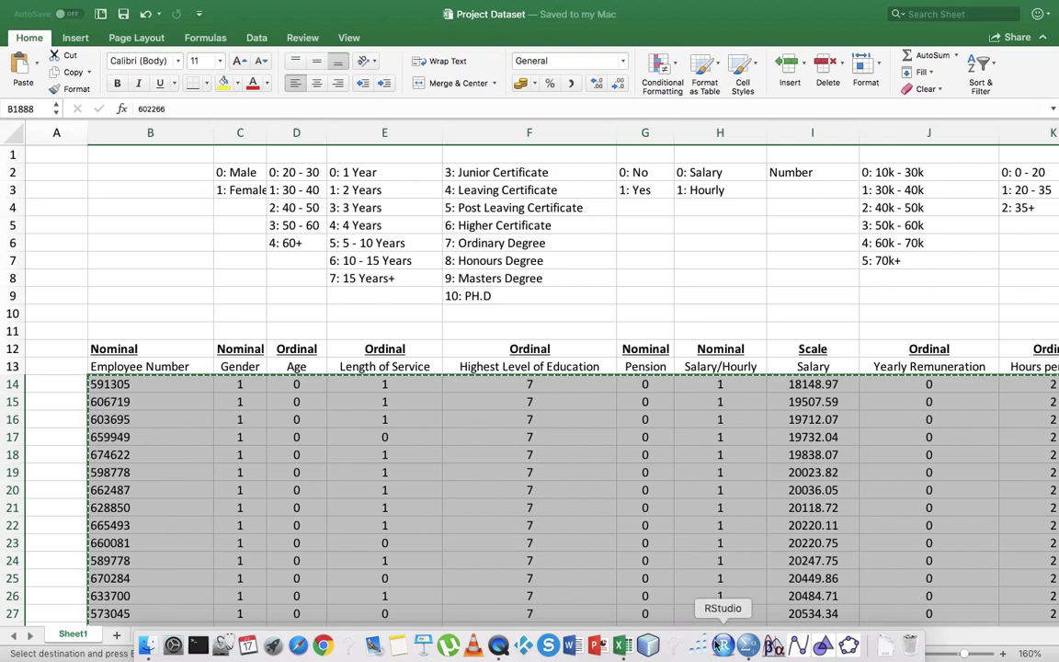
{"action": "left_click_drag", "start_coordinate": [748, 646], "coordinate": [770, 531]}
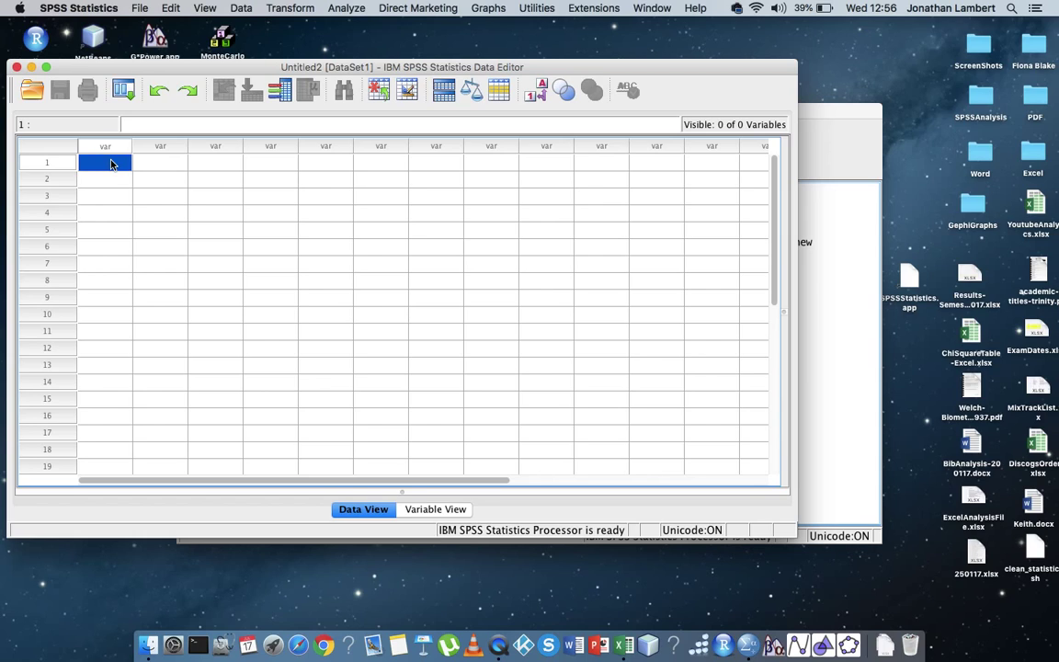
Step: Paste the employee data into the first cell as VAR00001–VAR00014 and maximize the Data Editor
{"action": "left_click", "coordinate": [111, 164]}
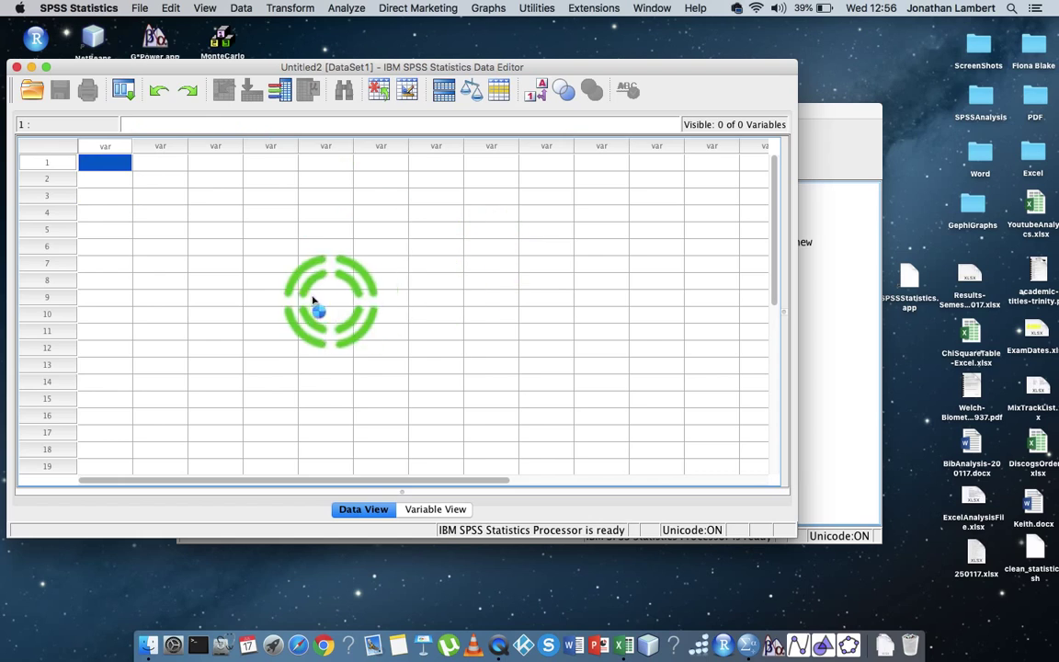
{"action": "key", "text": "super+v"}
{"action": "left_click", "coordinate": [429, 269]}
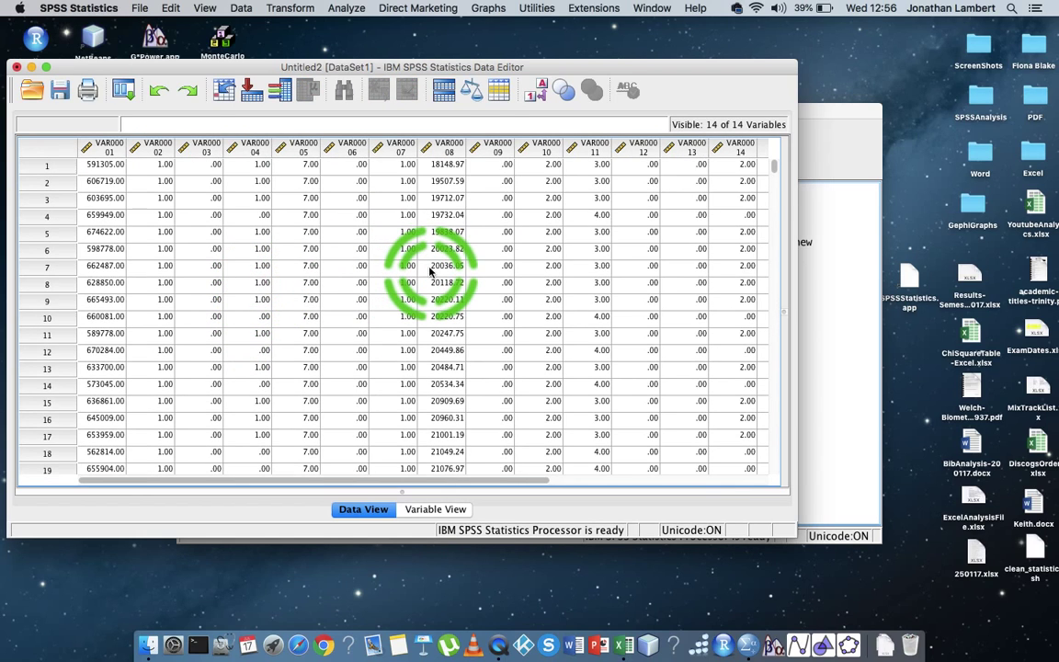
{"action": "left_click", "coordinate": [46, 73]}
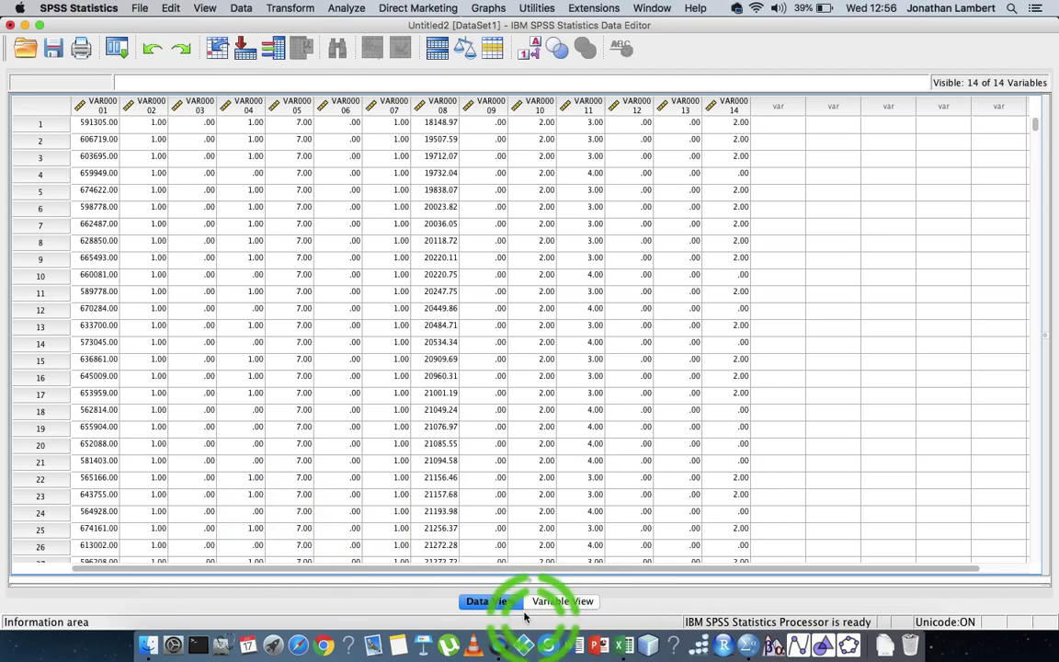
Step: In Data View, inspect the imported columns VAR00001, VAR00002, VAR00003 and VAR00014
{"action": "left_click", "coordinate": [572, 602]}
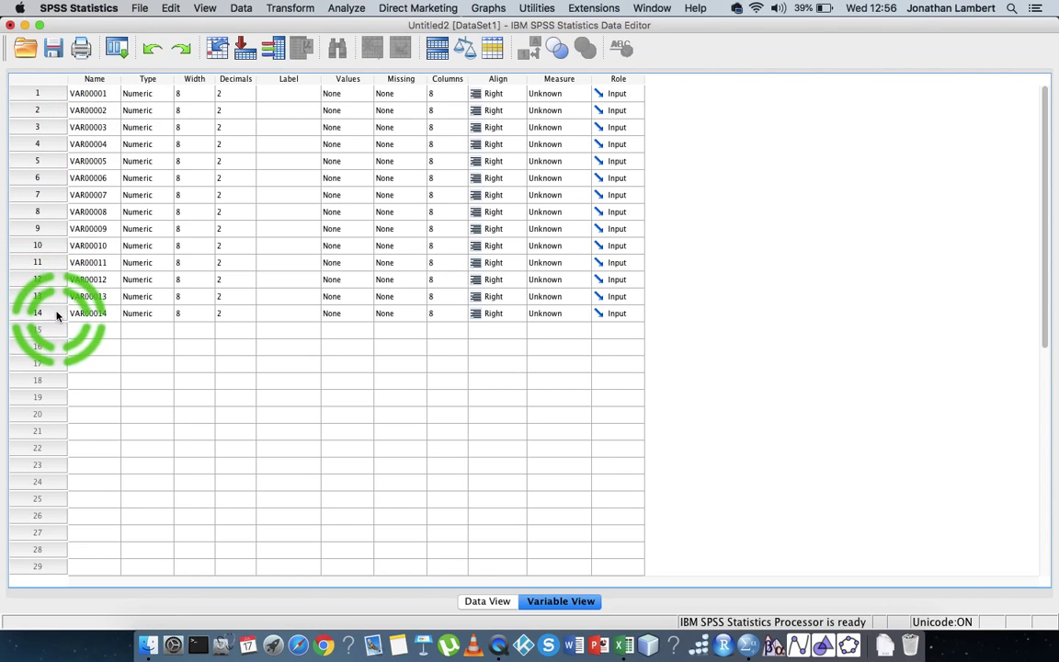
{"action": "left_click", "coordinate": [485, 602]}
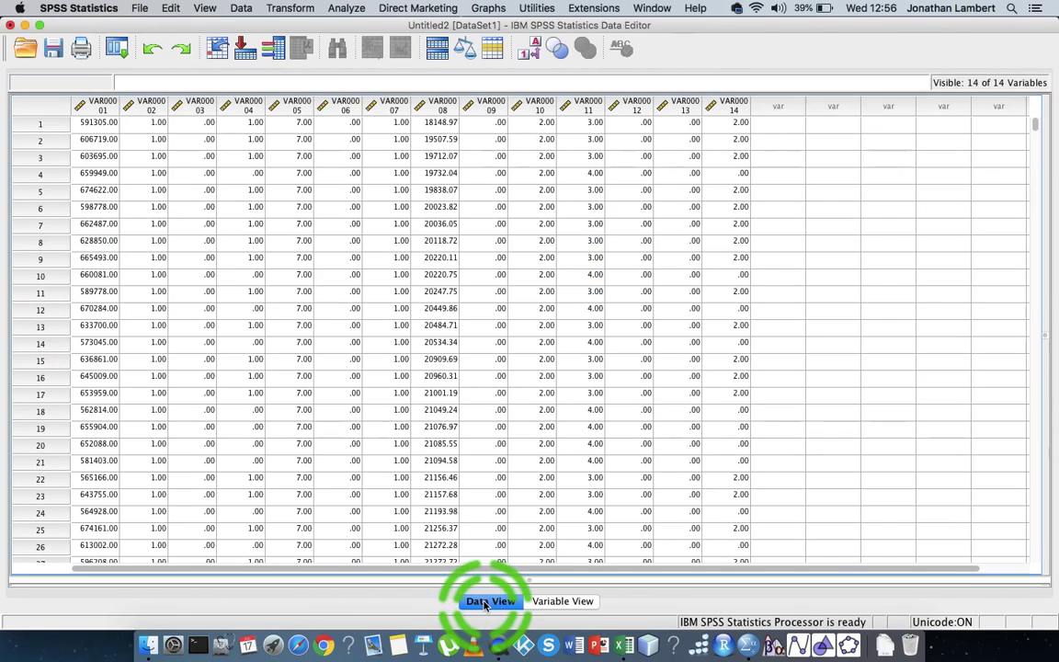
{"action": "left_click", "coordinate": [97, 105]}
{"action": "left_click", "coordinate": [151, 106]}
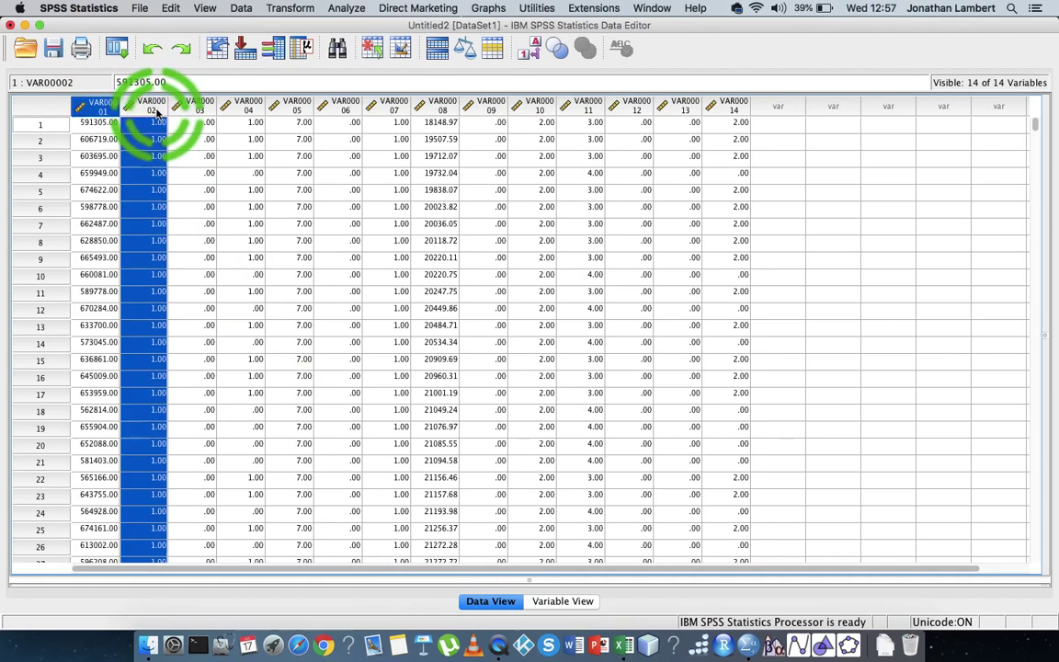
{"action": "left_click", "coordinate": [196, 106]}
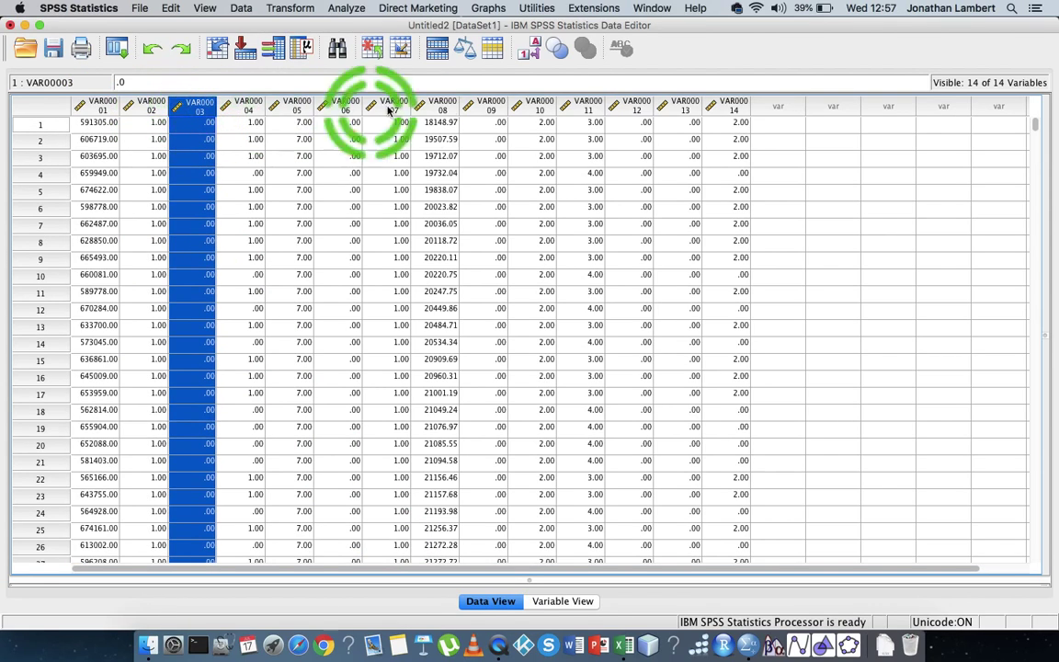
{"action": "left_click", "coordinate": [719, 108]}
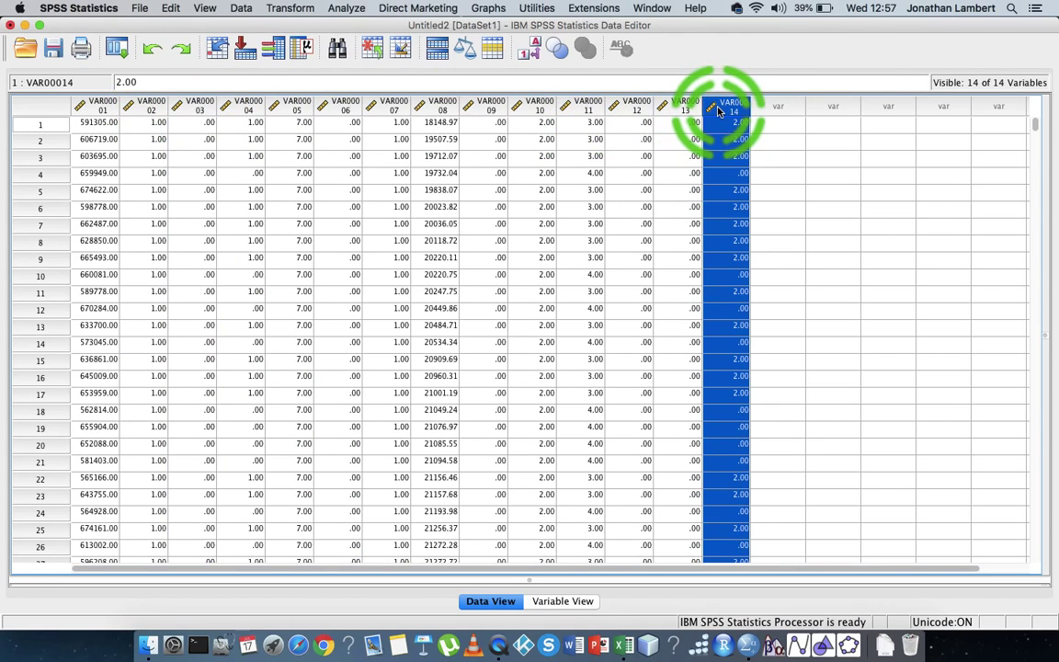
{"action": "left_click", "coordinate": [110, 108]}
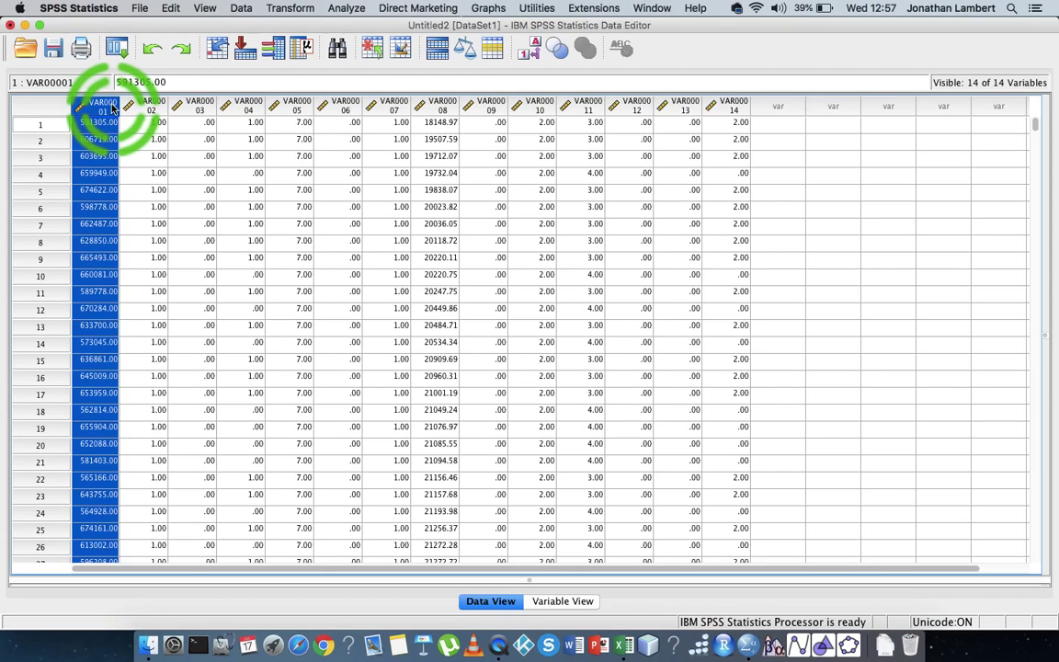
{"action": "left_click", "coordinate": [198, 105]}
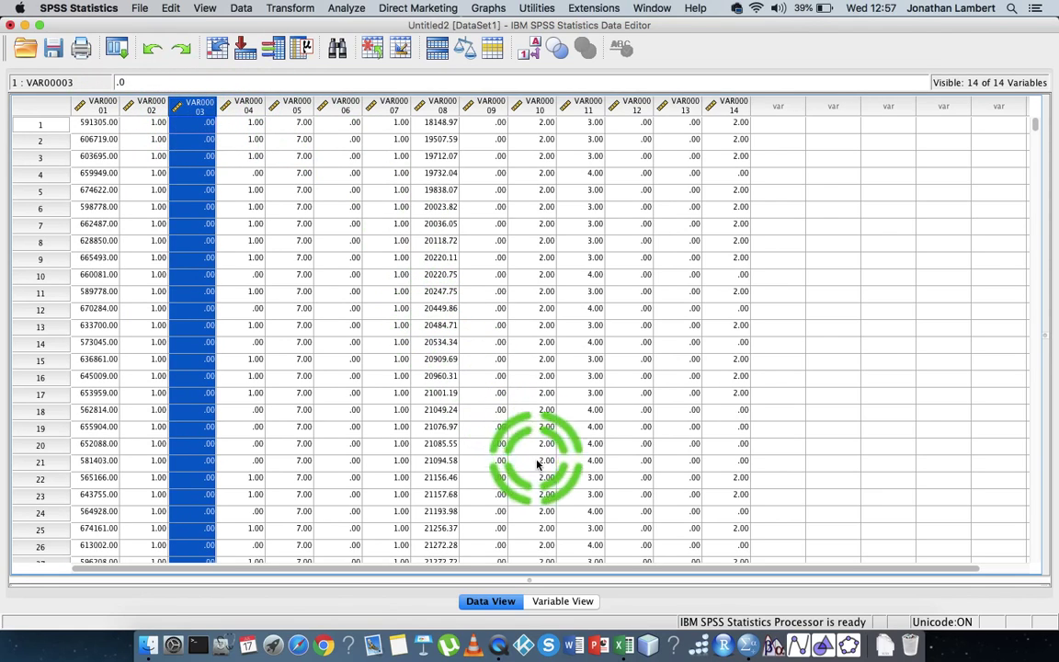
Step: Open Variable View, widen the Name column, and review the Name, Measure and Values columns
{"action": "left_click", "coordinate": [562, 600]}
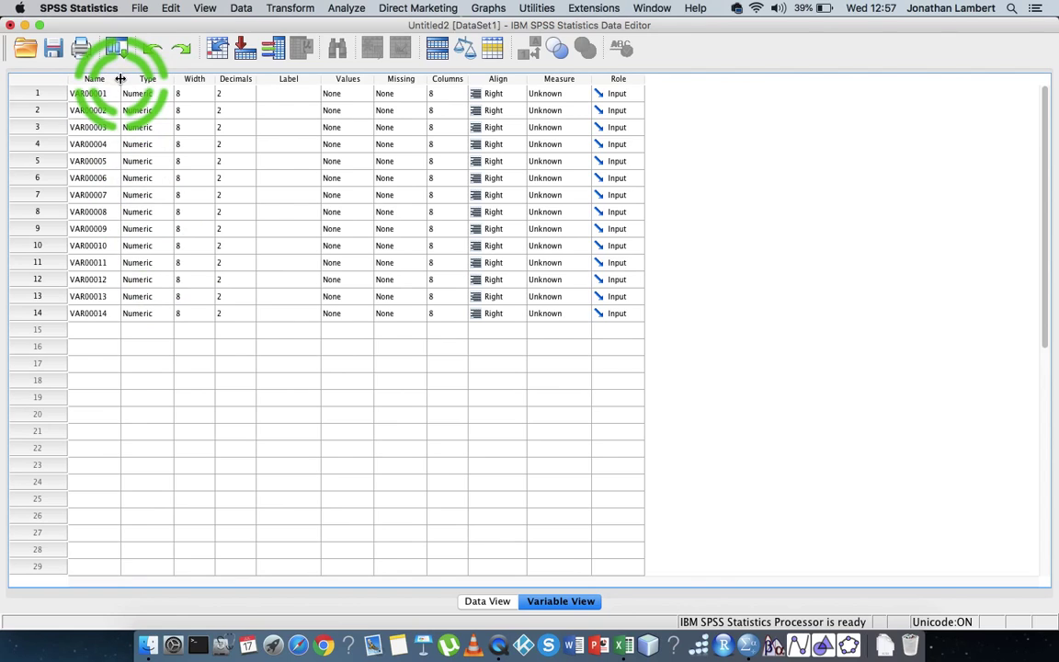
{"action": "left_click_drag", "start_coordinate": [120, 79], "coordinate": [187, 79]}
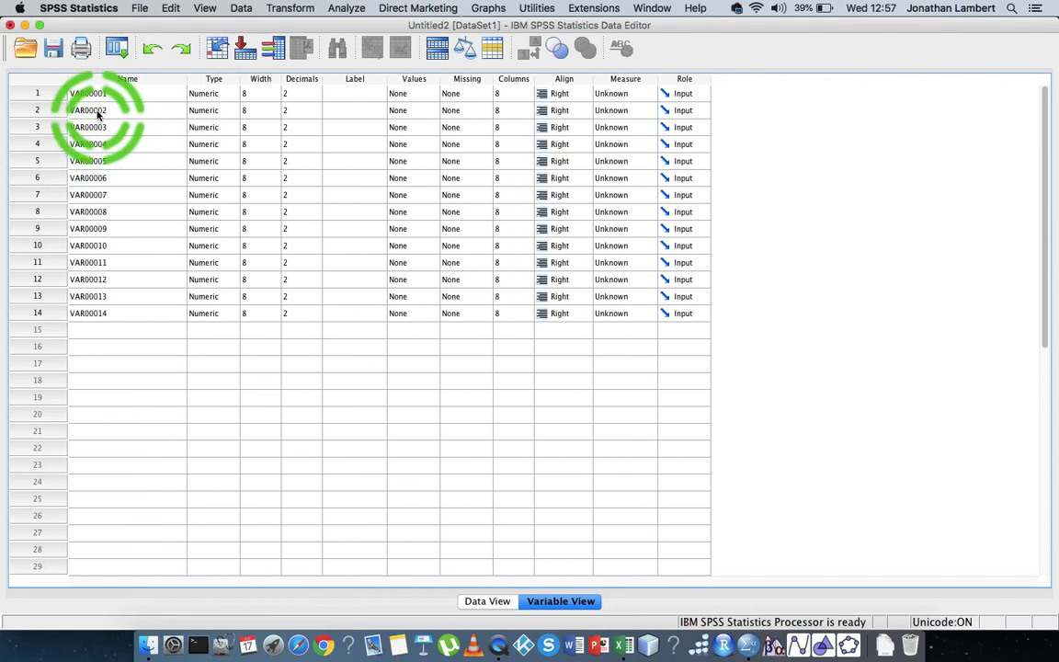
{"action": "left_click", "coordinate": [126, 81]}
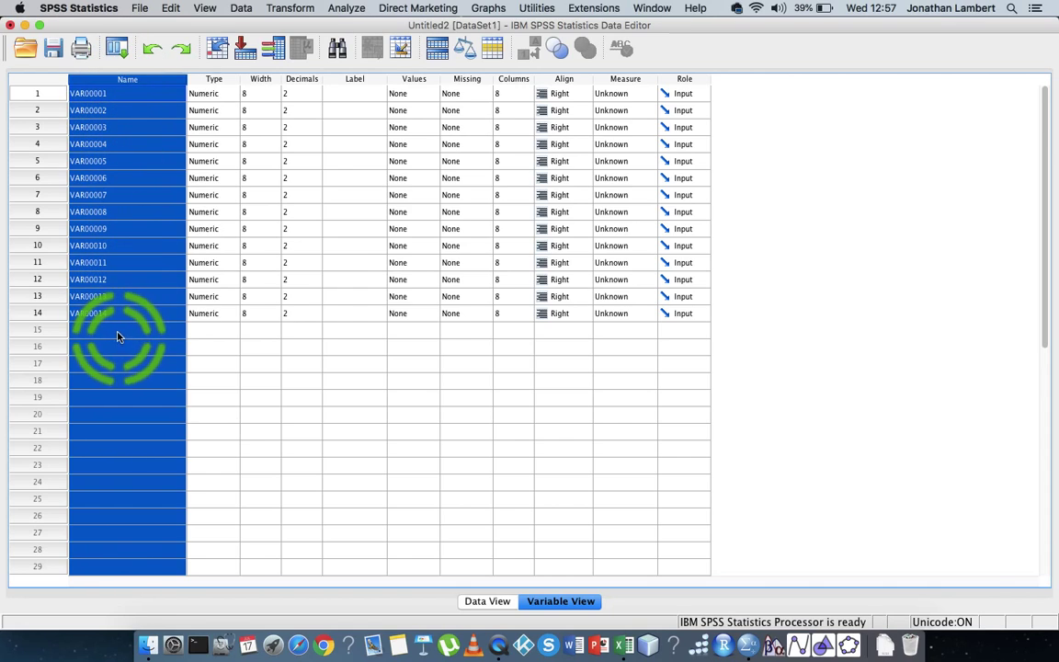
{"action": "left_click", "coordinate": [634, 81]}
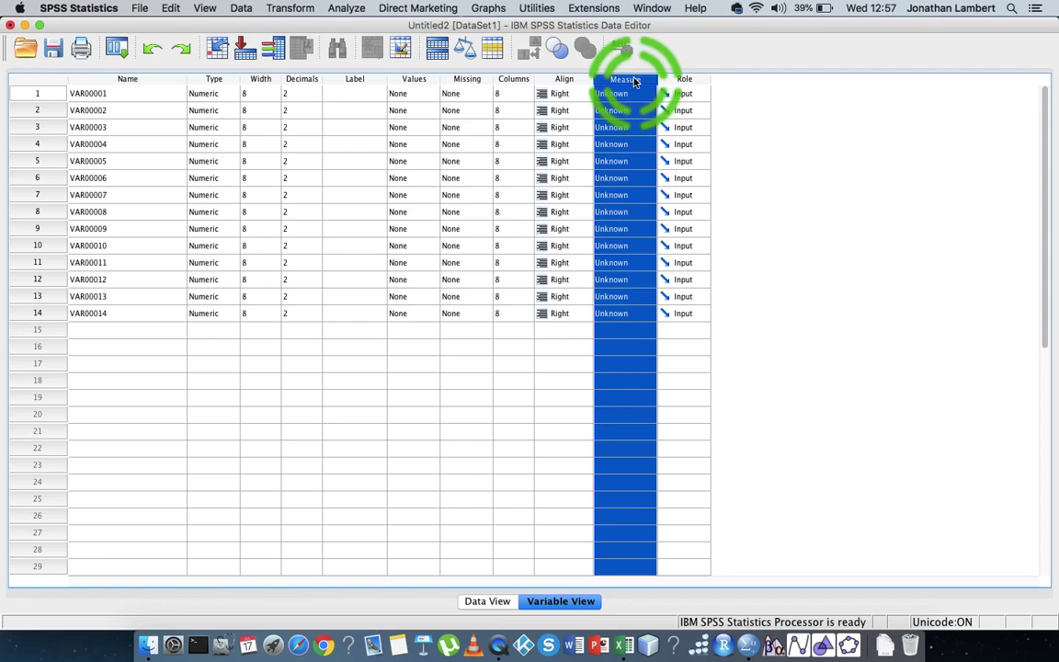
{"action": "left_click", "coordinate": [415, 79]}
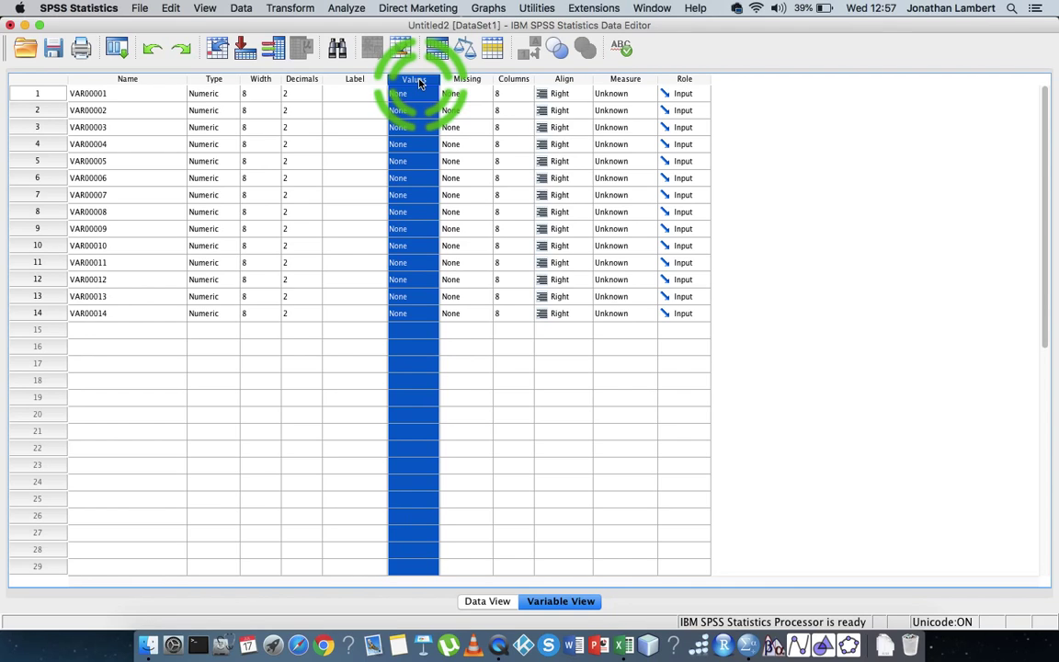
{"action": "left_click", "coordinate": [110, 96]}
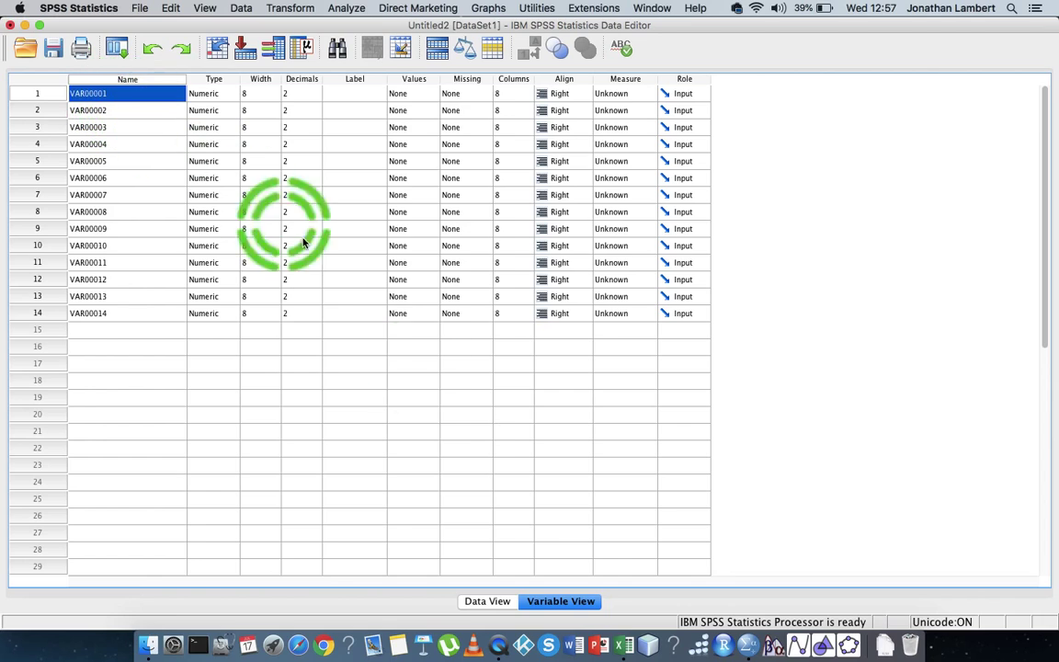
Step: Check the levels of Employee Number, Gender (Nominal), Age and Length of Service (Ordinal) in Excel
{"action": "left_click", "coordinate": [624, 648]}
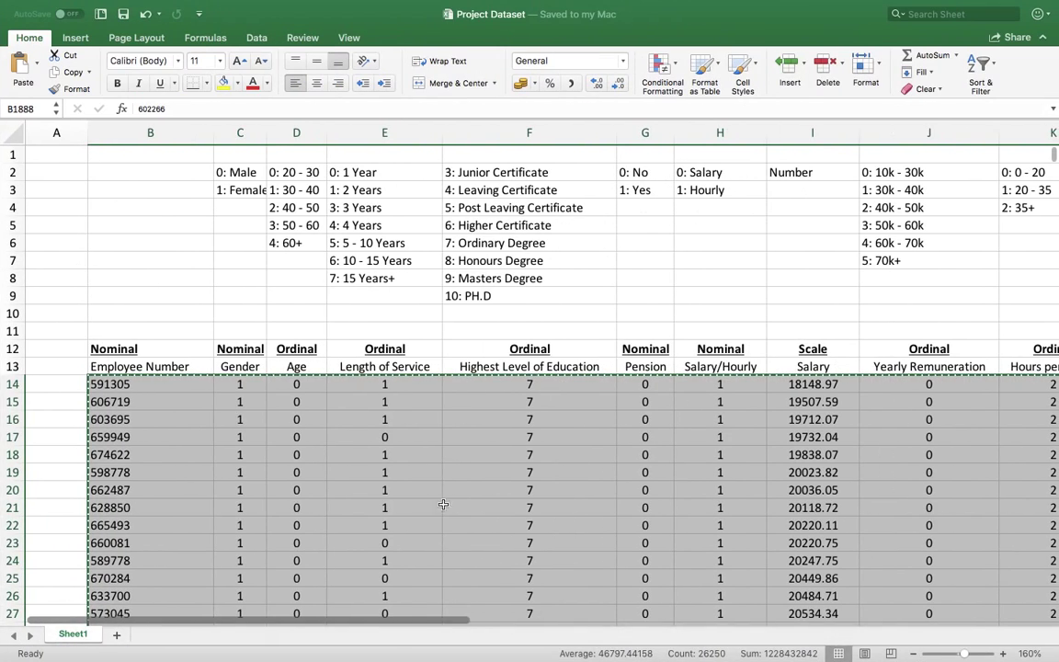
{"action": "left_click", "coordinate": [173, 368]}
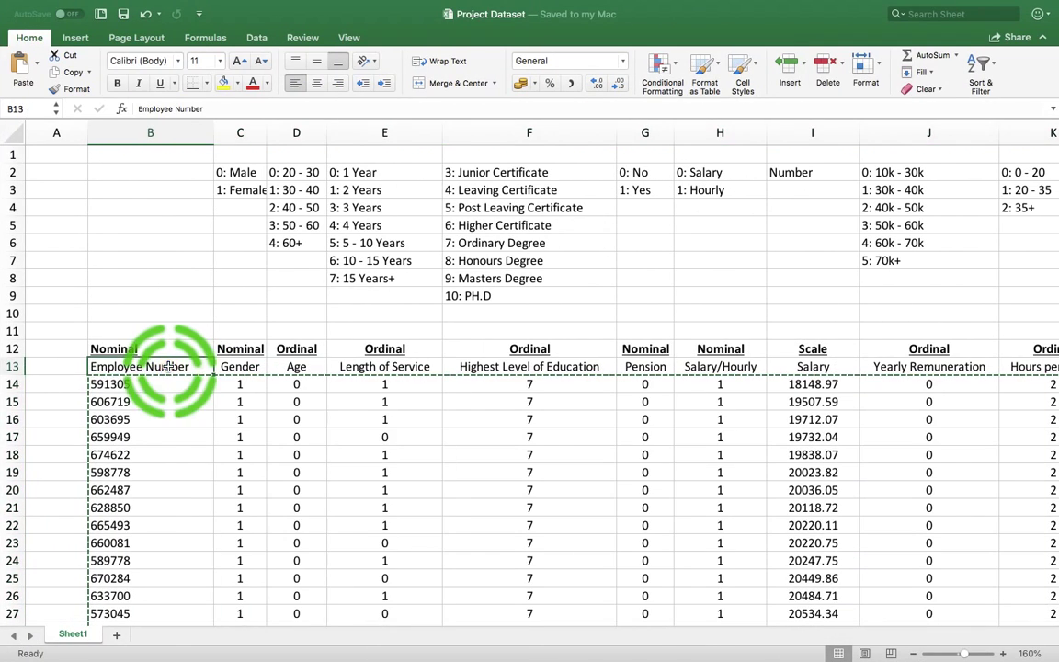
{"action": "left_click", "coordinate": [114, 347]}
{"action": "left_click", "coordinate": [230, 387]}
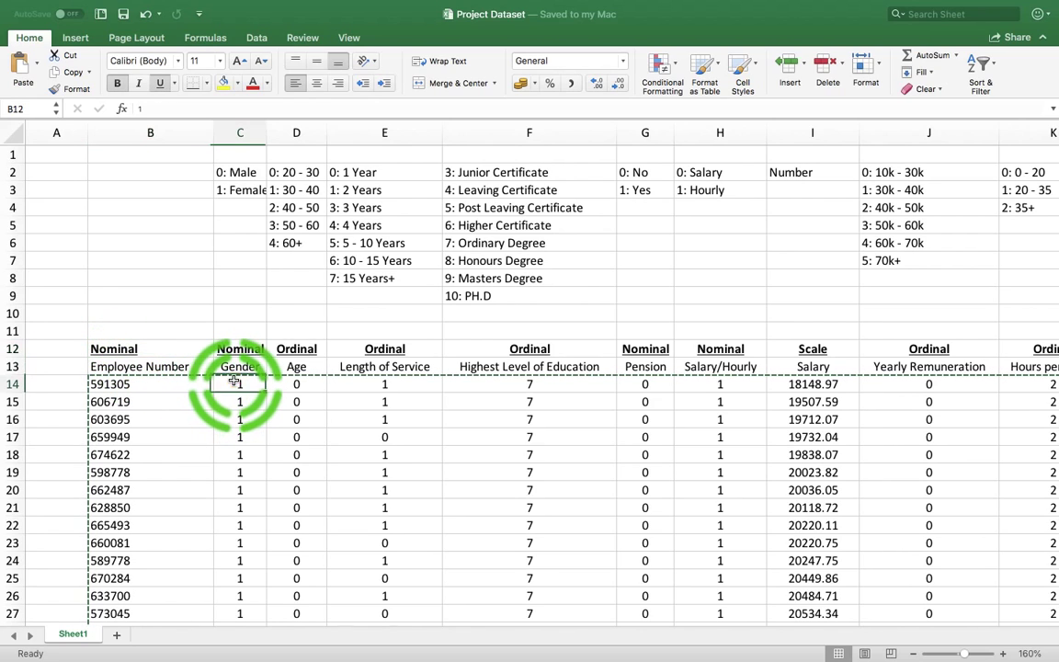
{"action": "left_click", "coordinate": [236, 351]}
{"action": "left_click", "coordinate": [303, 367]}
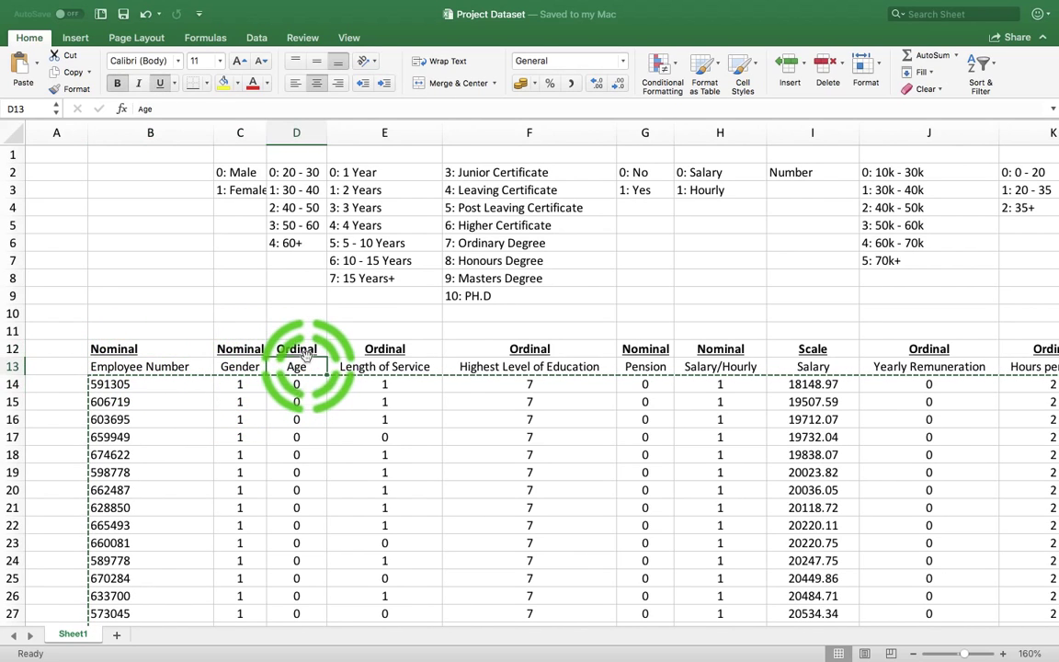
{"action": "left_click", "coordinate": [296, 345]}
{"action": "left_click", "coordinate": [377, 364]}
{"action": "left_click", "coordinate": [381, 350]}
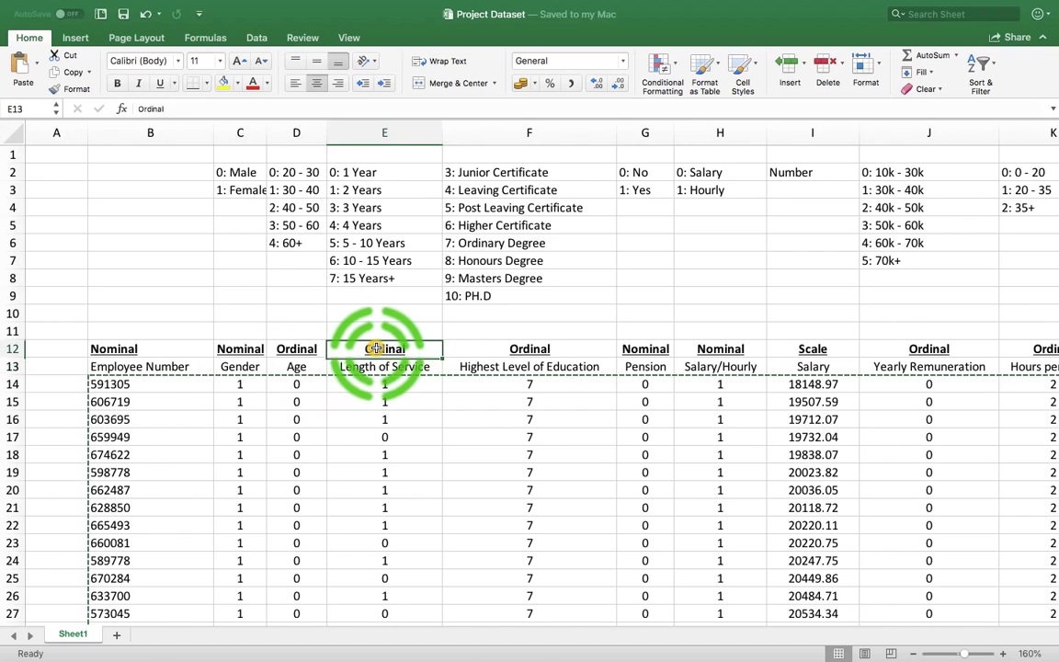
{"action": "mouse_move", "coordinate": [349, 644]}
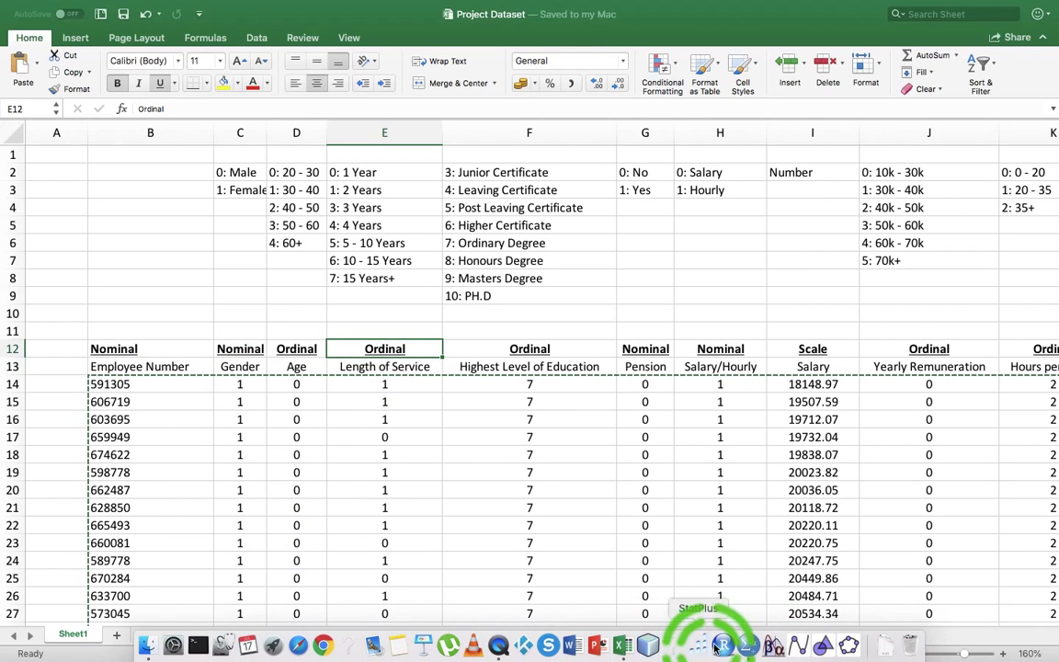
{"action": "left_click", "coordinate": [747, 648]}
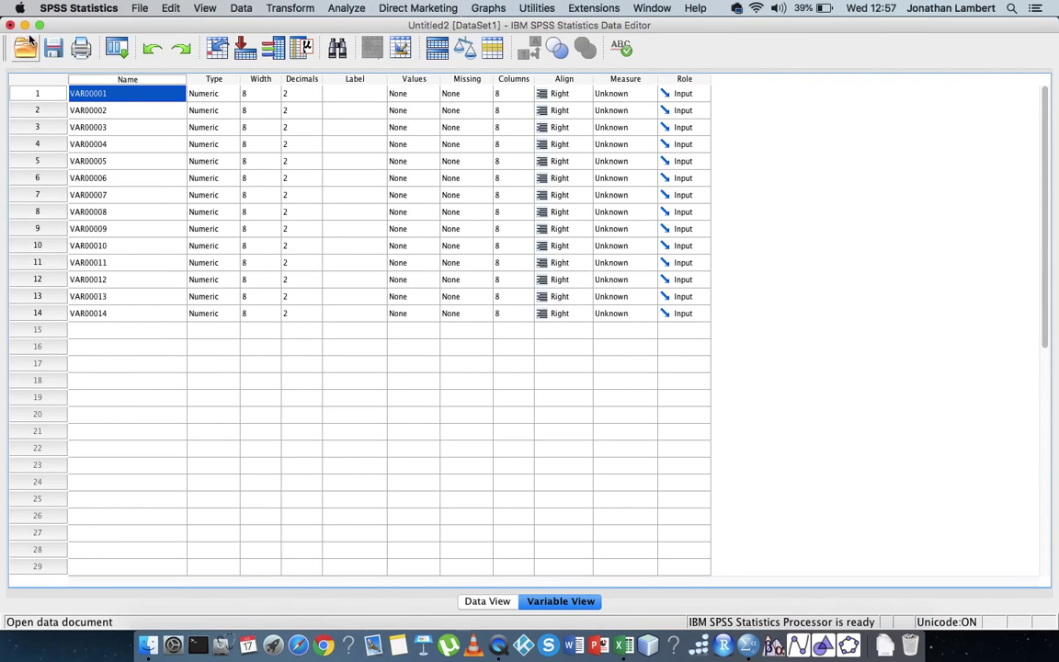
Step: Rename VAR00001 to EmployeeNumber and set its measure to Nominal
{"action": "double_click", "coordinate": [116, 94]}
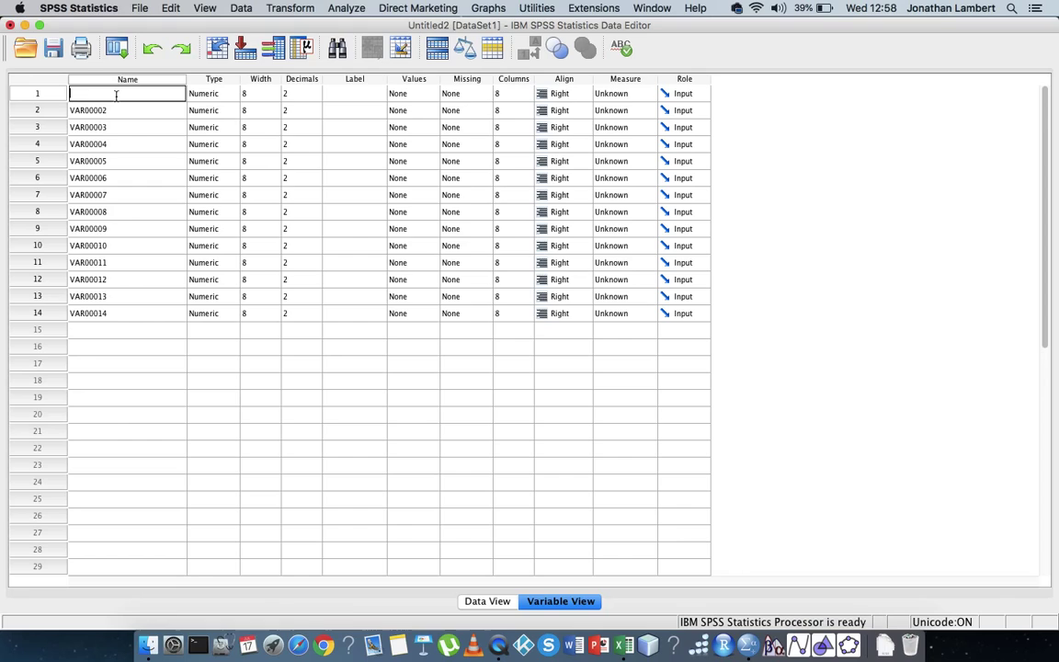
{"action": "left_click", "coordinate": [116, 95]}
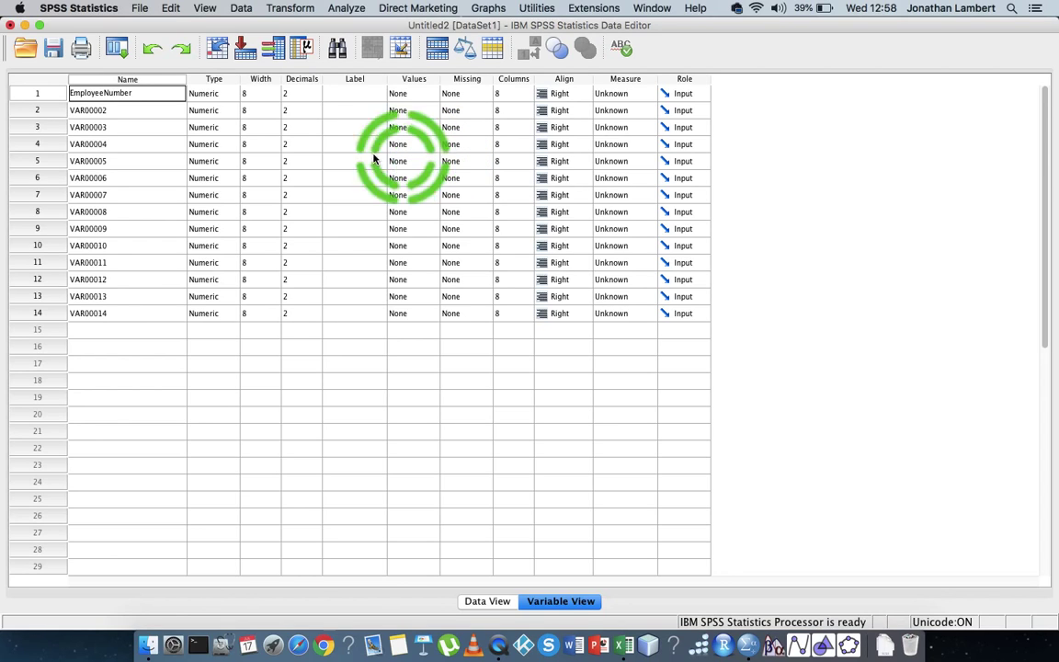
{"action": "left_click", "coordinate": [632, 95]}
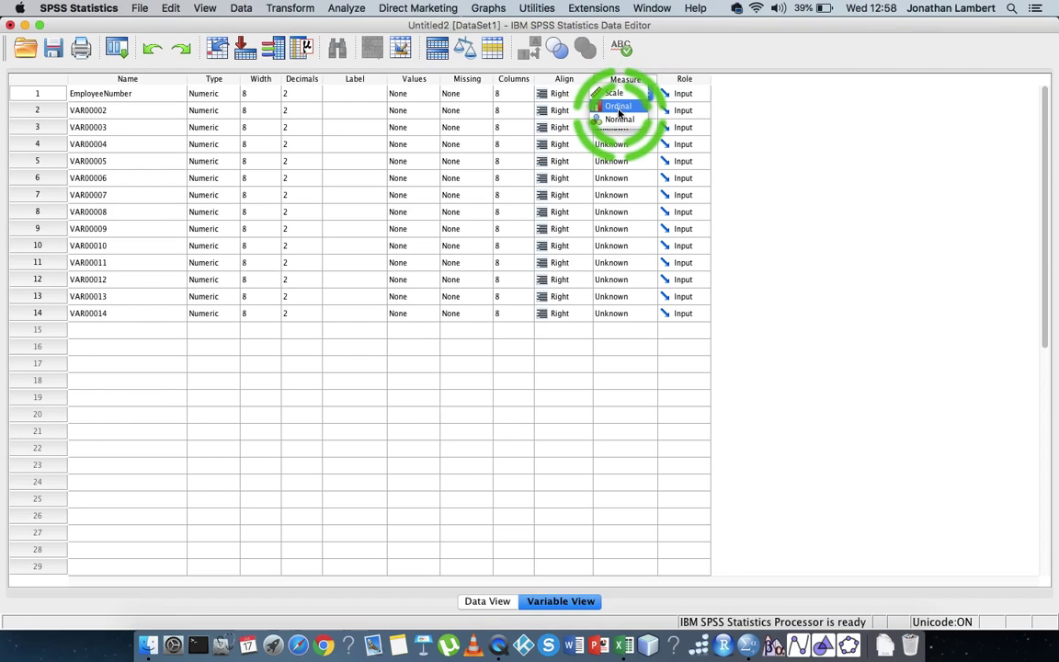
{"action": "left_click", "coordinate": [618, 121]}
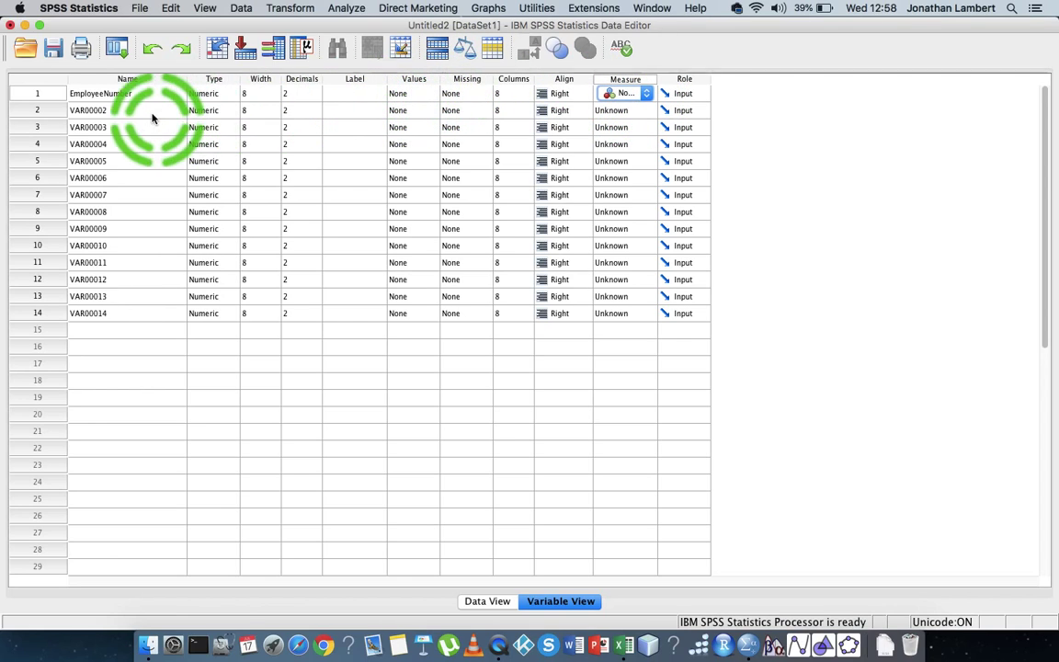
Step: Rename VAR00002 to Gender and set its measure to Nominal
{"action": "left_click", "coordinate": [115, 112]}
{"action": "left_click", "coordinate": [115, 112]}
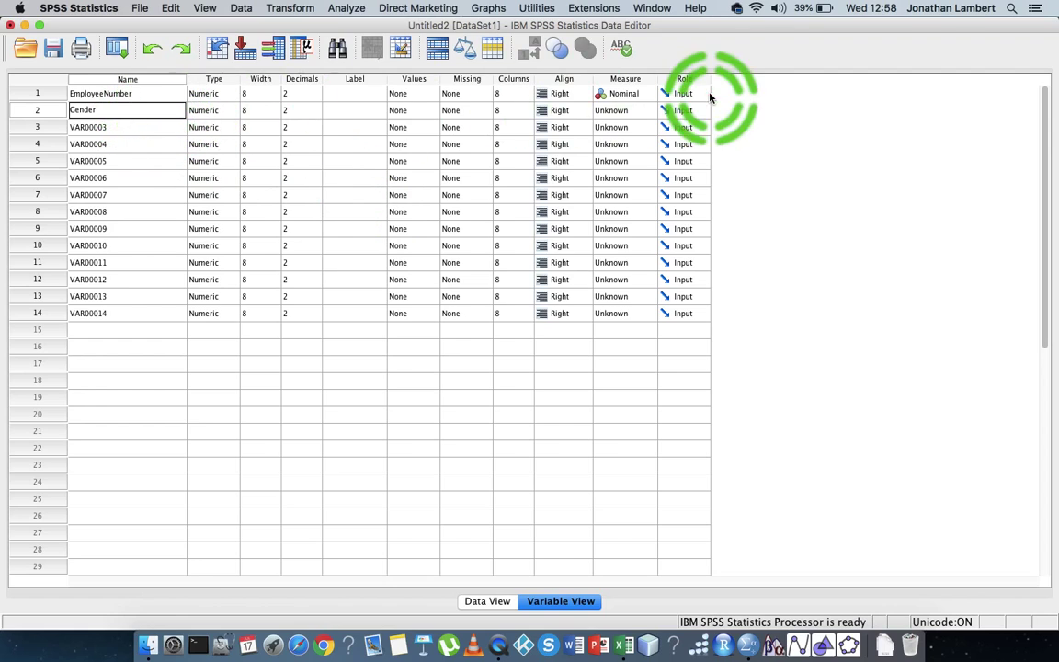
{"action": "left_click", "coordinate": [633, 112]}
{"action": "left_click", "coordinate": [624, 137]}
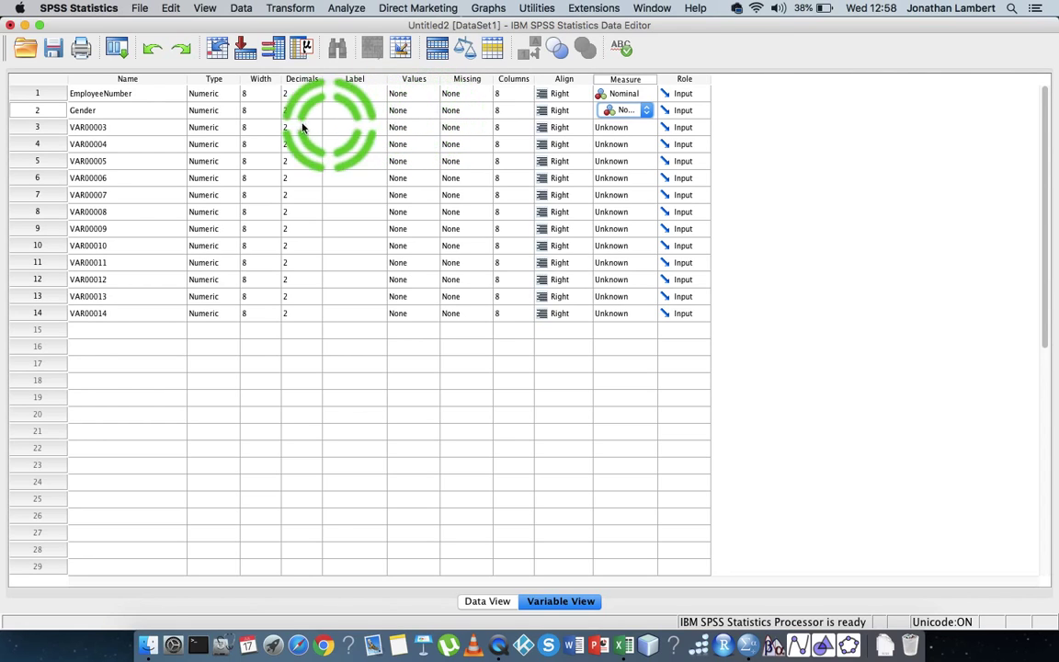
{"action": "left_click", "coordinate": [38, 110]}
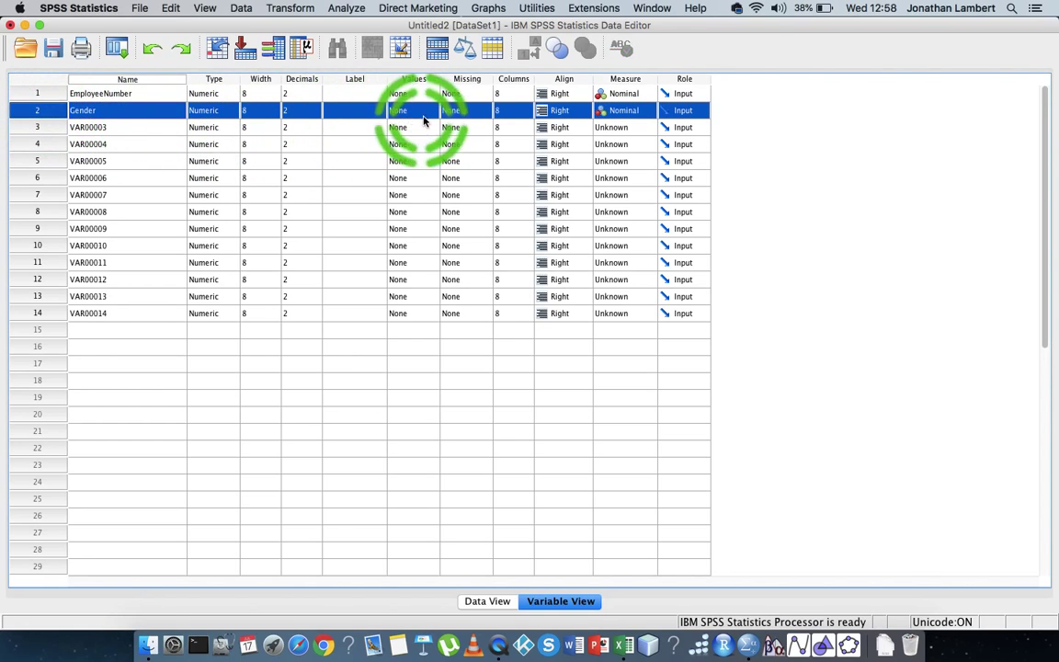
Step: Add value labels to Gender: 0 = Male and 1 = Female
{"action": "left_click", "coordinate": [435, 112]}
{"action": "left_click", "coordinate": [435, 111]}
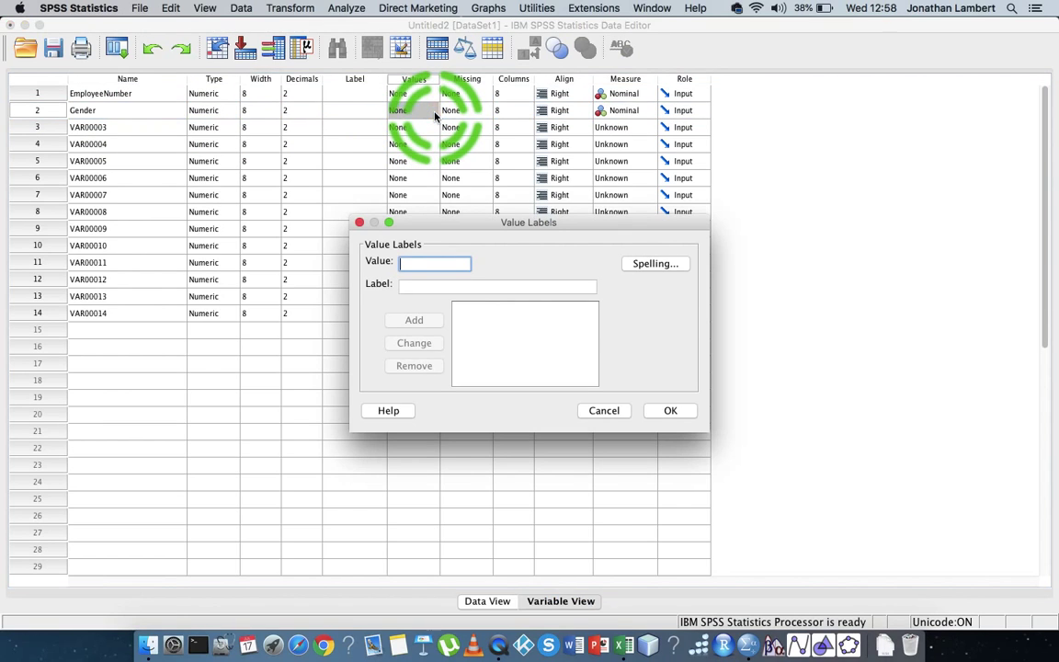
{"action": "left_click", "coordinate": [413, 265]}
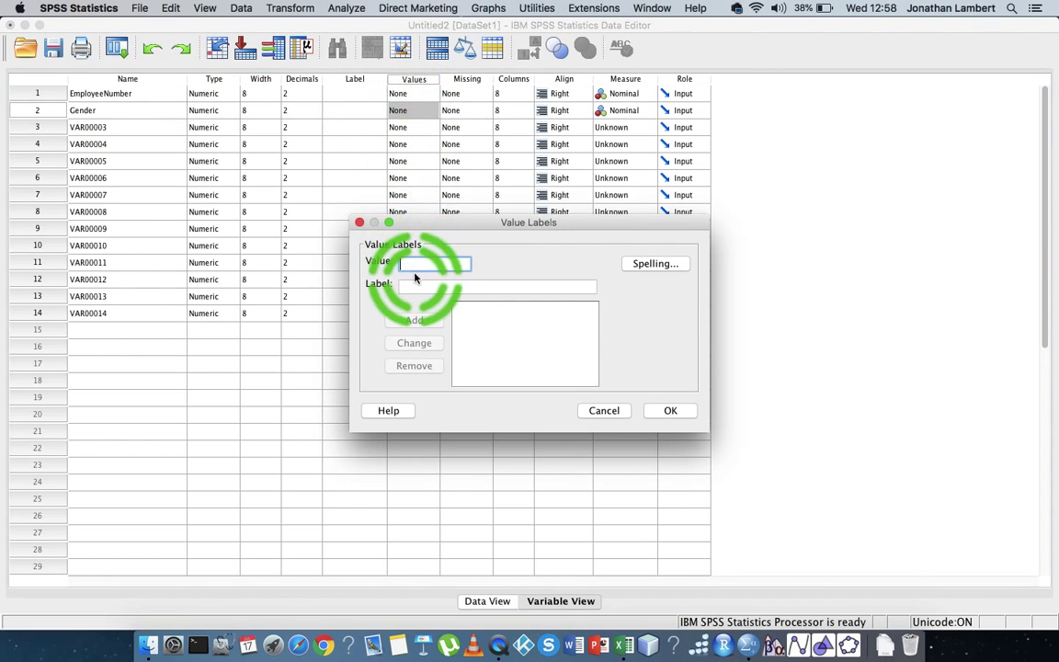
{"action": "left_click", "coordinate": [414, 285]}
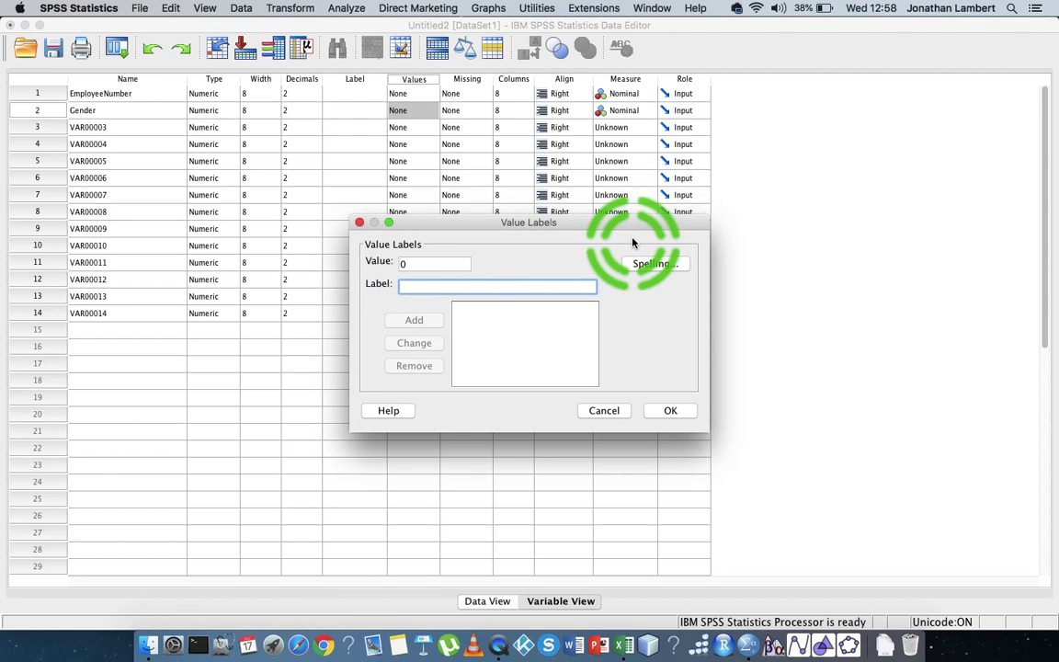
{"action": "left_click", "coordinate": [411, 321]}
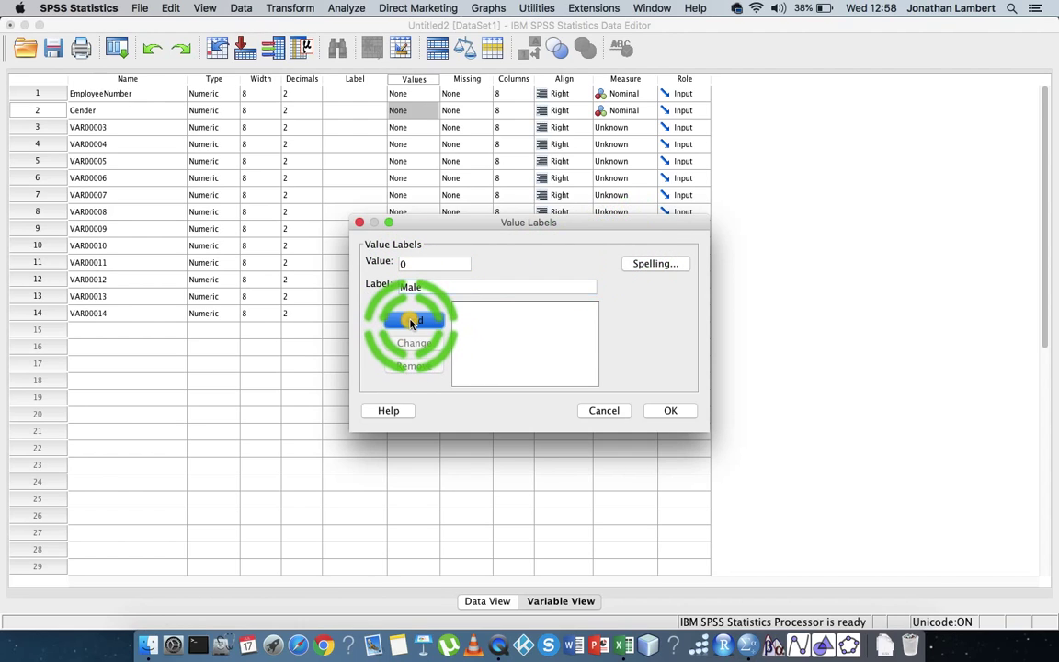
{"action": "left_click", "coordinate": [414, 263]}
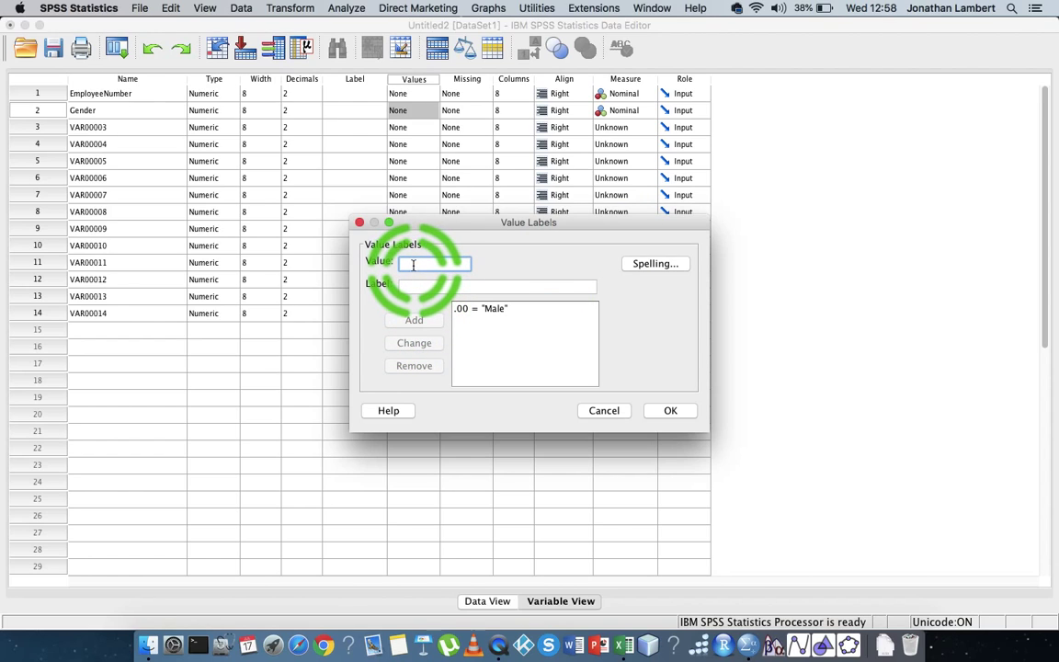
{"action": "type", "text": "1"}
{"action": "left_click", "coordinate": [411, 286]}
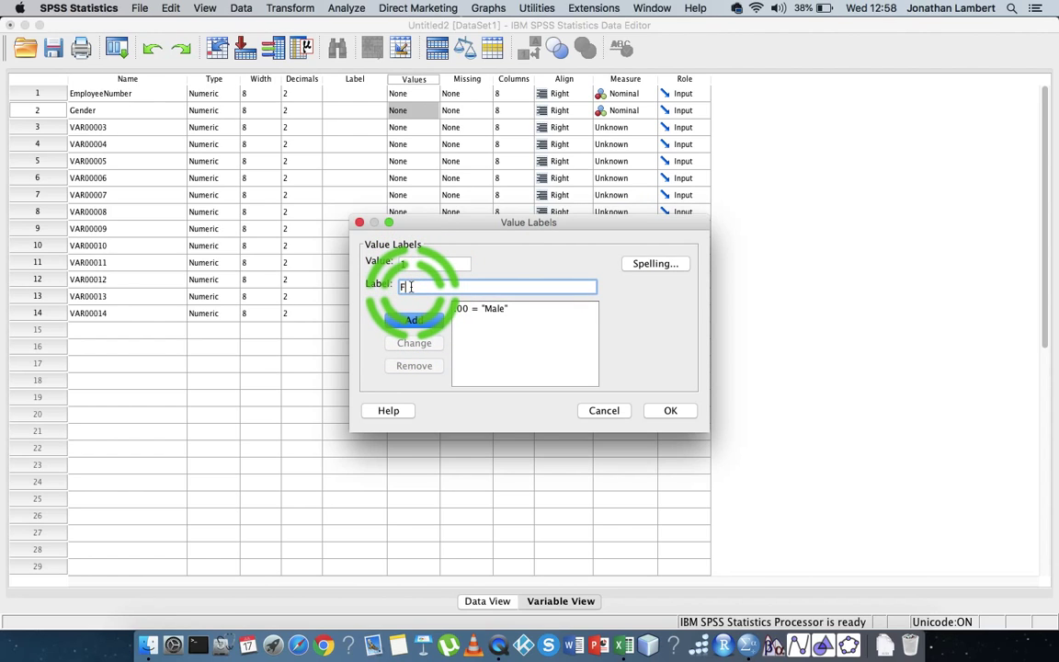
{"action": "left_click", "coordinate": [411, 320]}
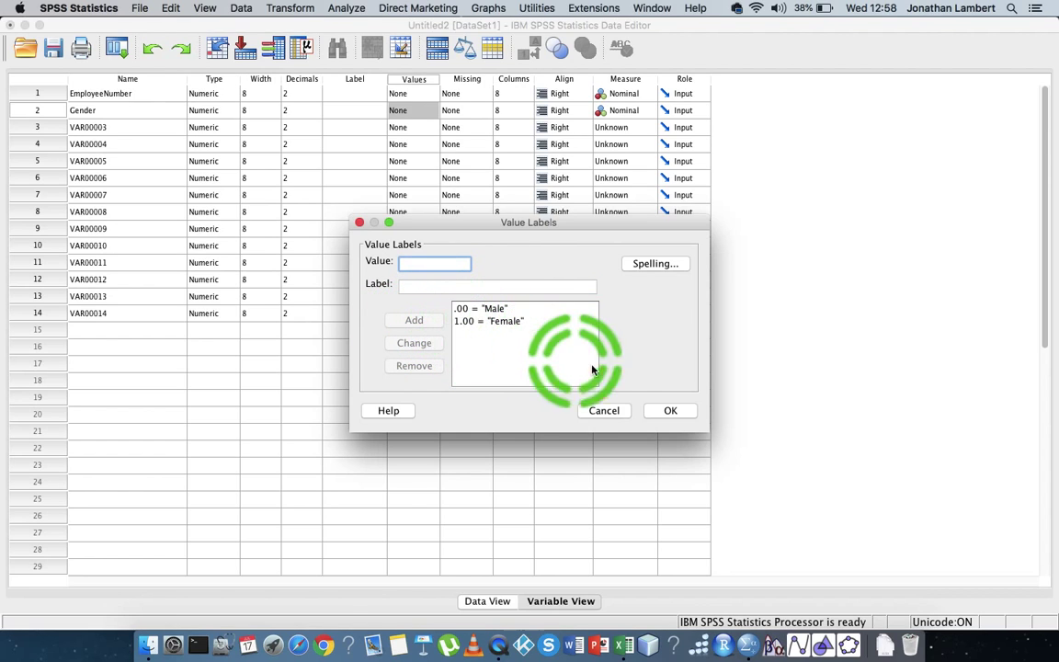
{"action": "left_click", "coordinate": [667, 414]}
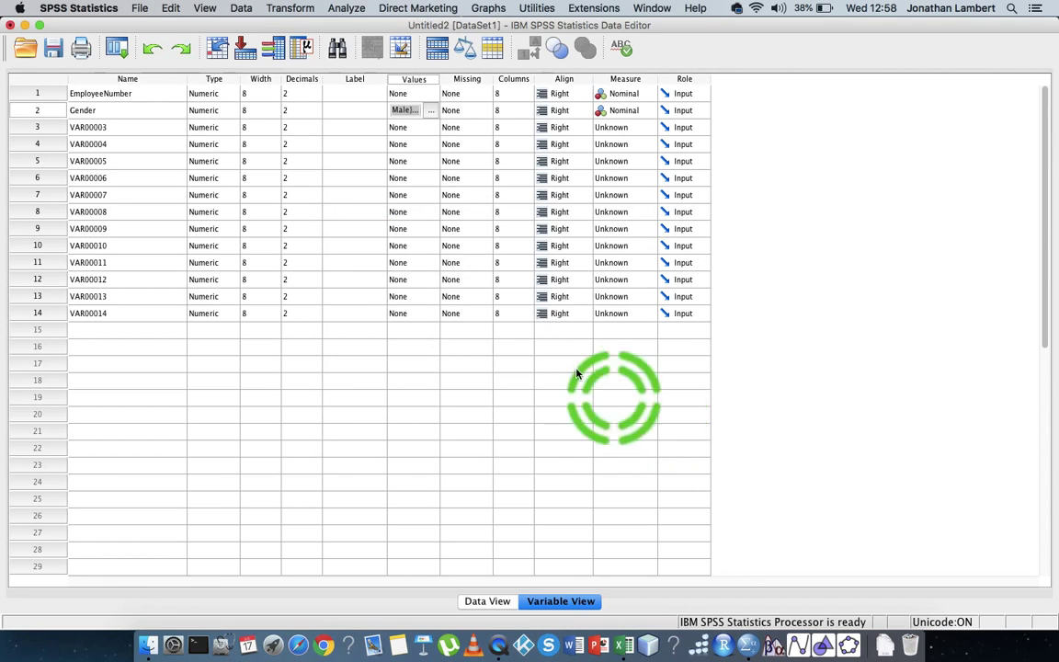
Step: Set Decimals to 0 for both Gender and EmployeeNumber
{"action": "left_click", "coordinate": [303, 79]}
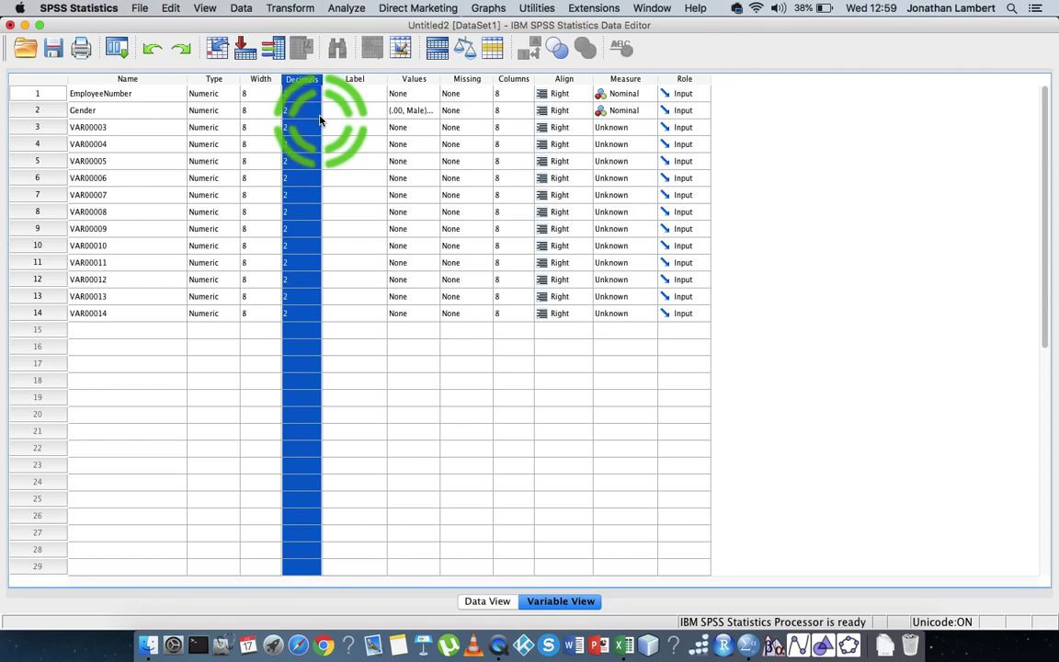
{"action": "left_click", "coordinate": [303, 111]}
{"action": "type", "text": "0"}
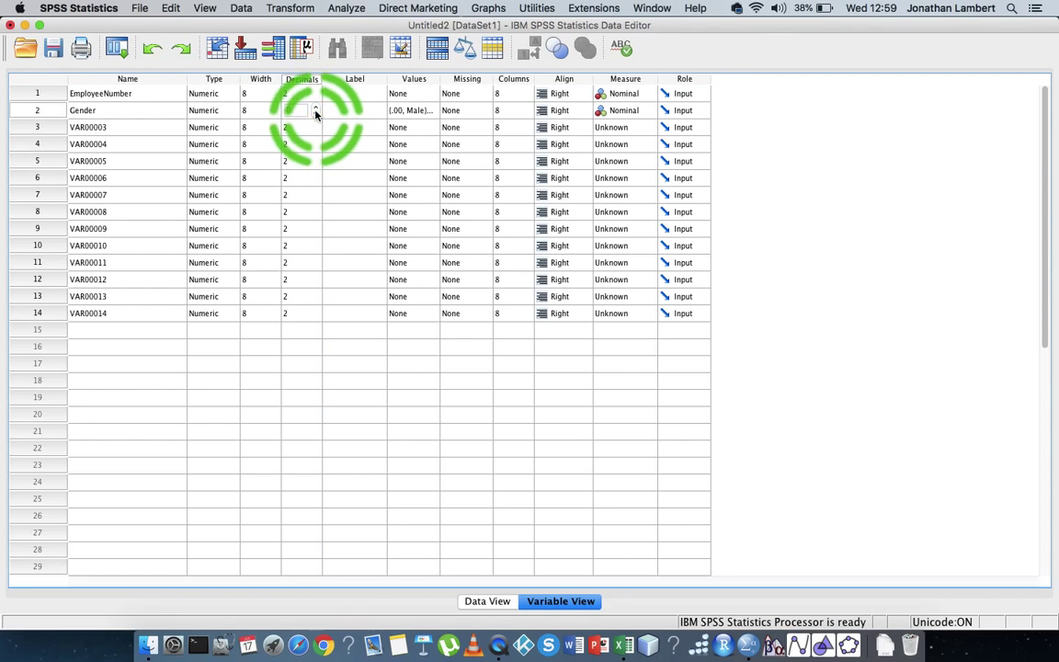
{"action": "left_click", "coordinate": [312, 92]}
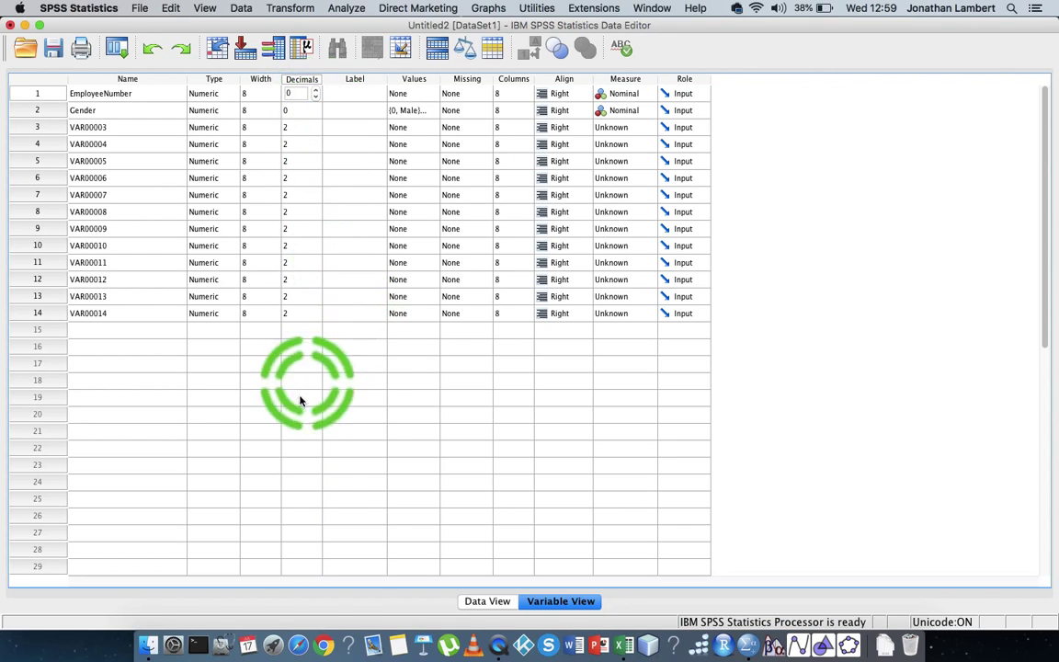
Step: Reopen Gender's value labels to verify 0 = Male and 1 = Female
{"action": "left_click", "coordinate": [413, 111]}
{"action": "left_click", "coordinate": [433, 111]}
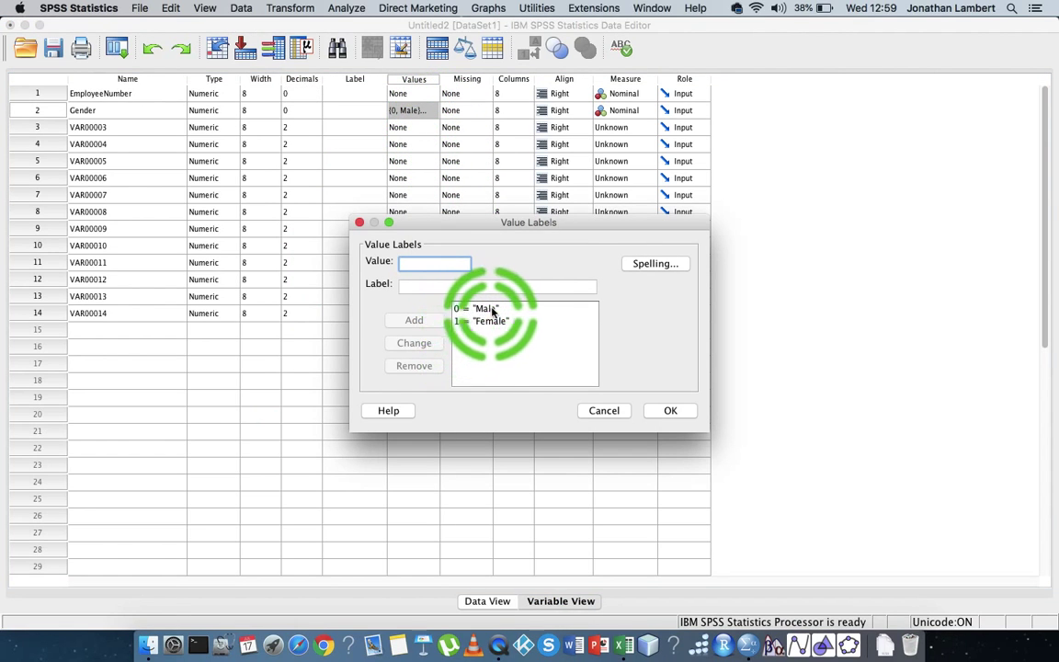
{"action": "left_click", "coordinate": [670, 410]}
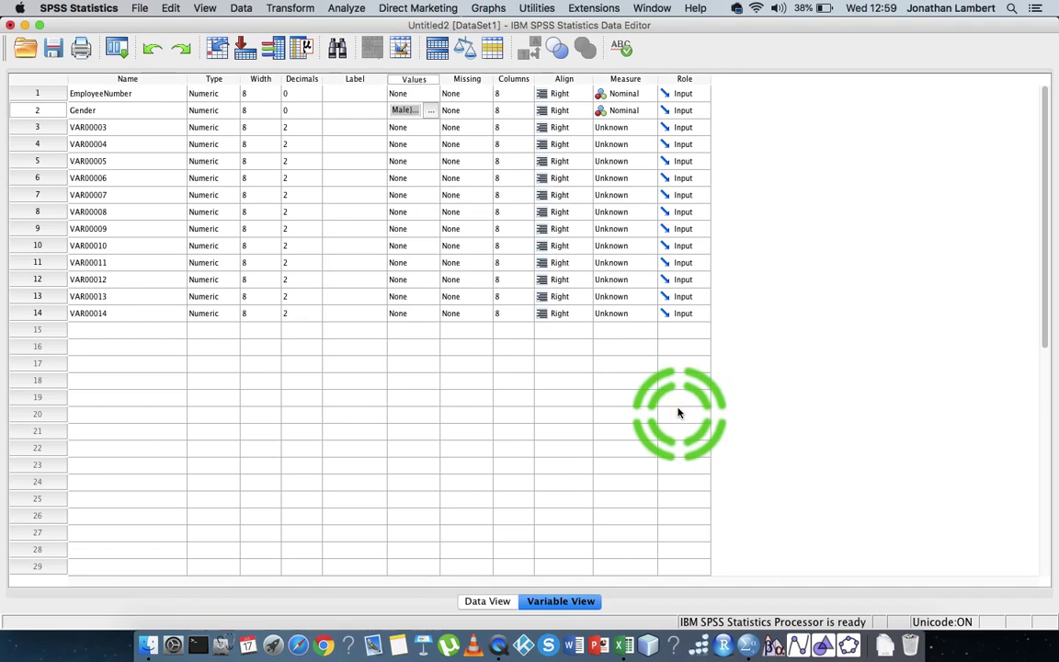
Step: In Data View, widen the EmployeeNumber and Gender columns to show their full names
{"action": "left_click", "coordinate": [487, 601]}
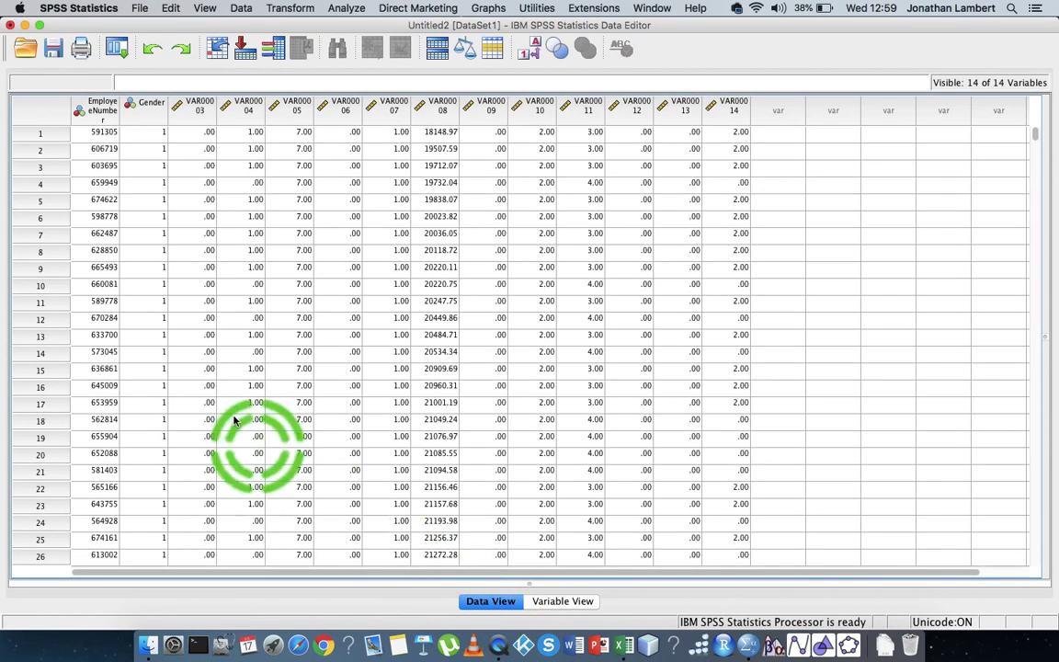
{"action": "left_click_drag", "start_coordinate": [119, 114], "coordinate": [168, 109]}
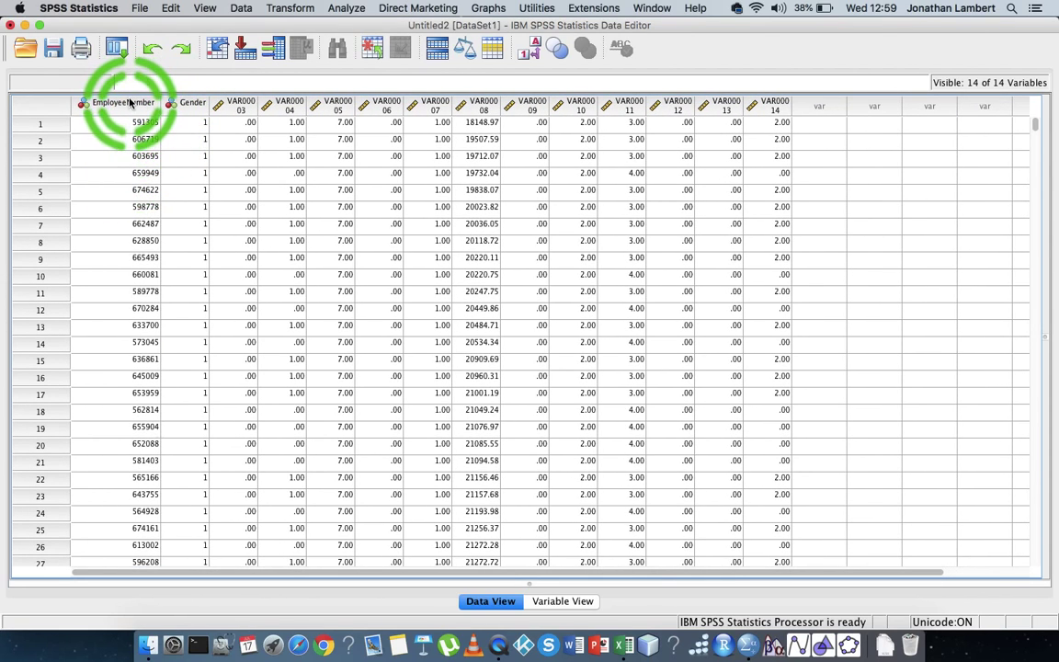
{"action": "left_click", "coordinate": [120, 103]}
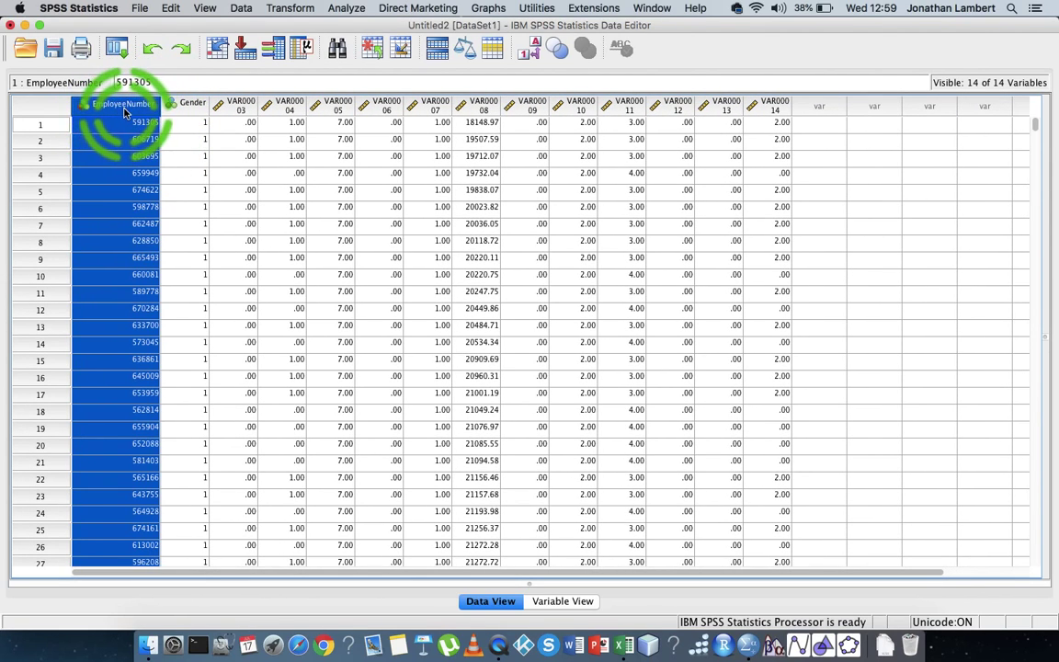
{"action": "left_click_drag", "start_coordinate": [212, 102], "coordinate": [213, 432]}
{"action": "left_click", "coordinate": [204, 104]}
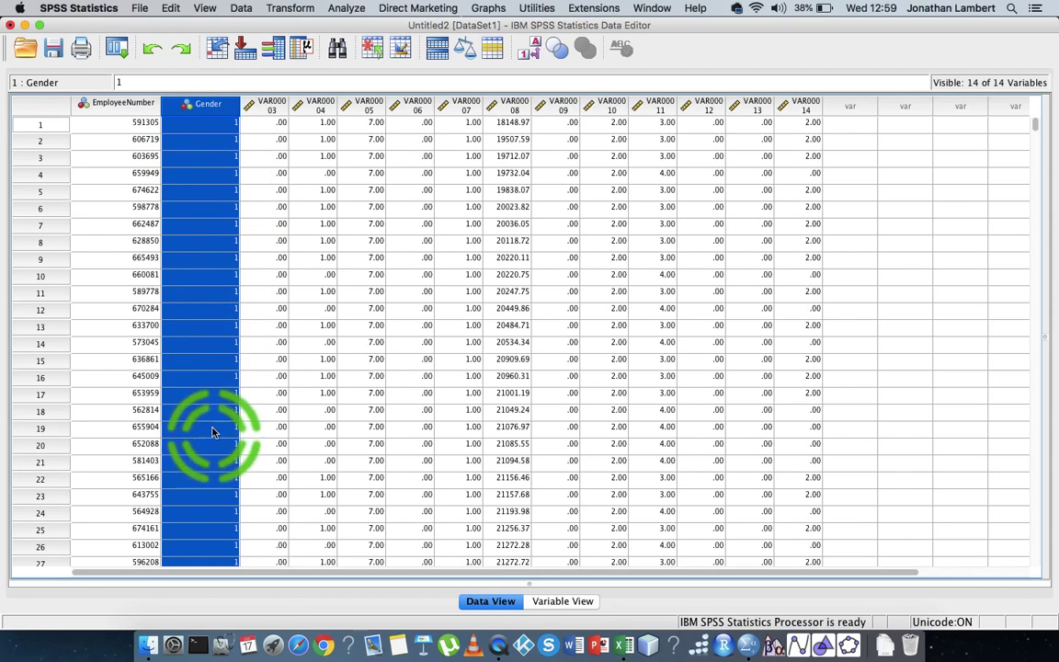
Step: Turn on Value Labels so Gender reads Female instead of 1
{"action": "left_click", "coordinate": [533, 53]}
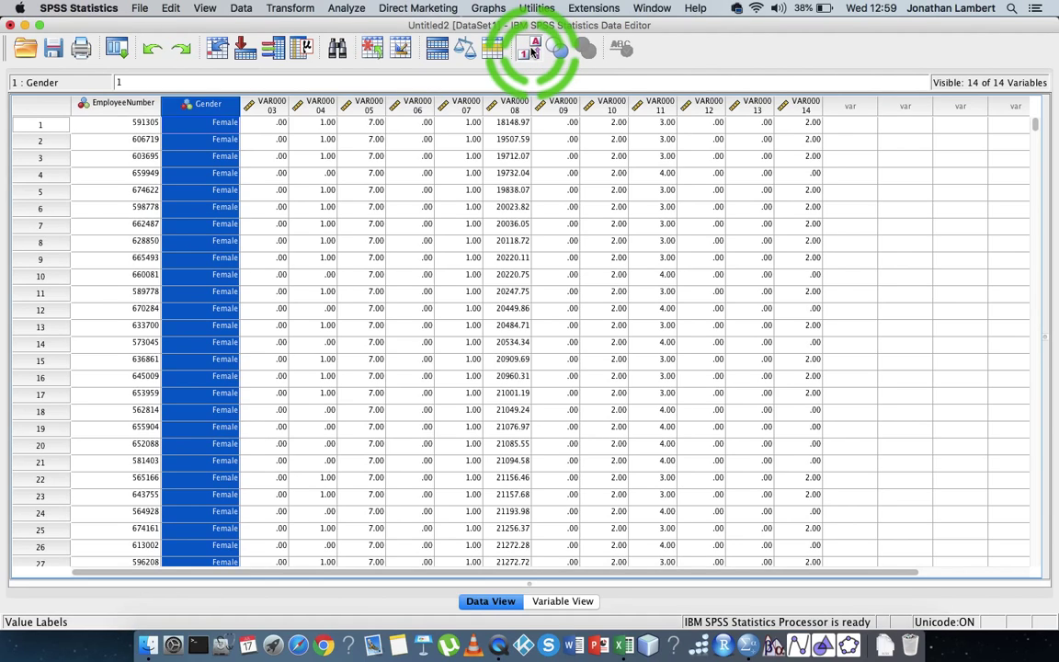
{"action": "left_click", "coordinate": [532, 53]}
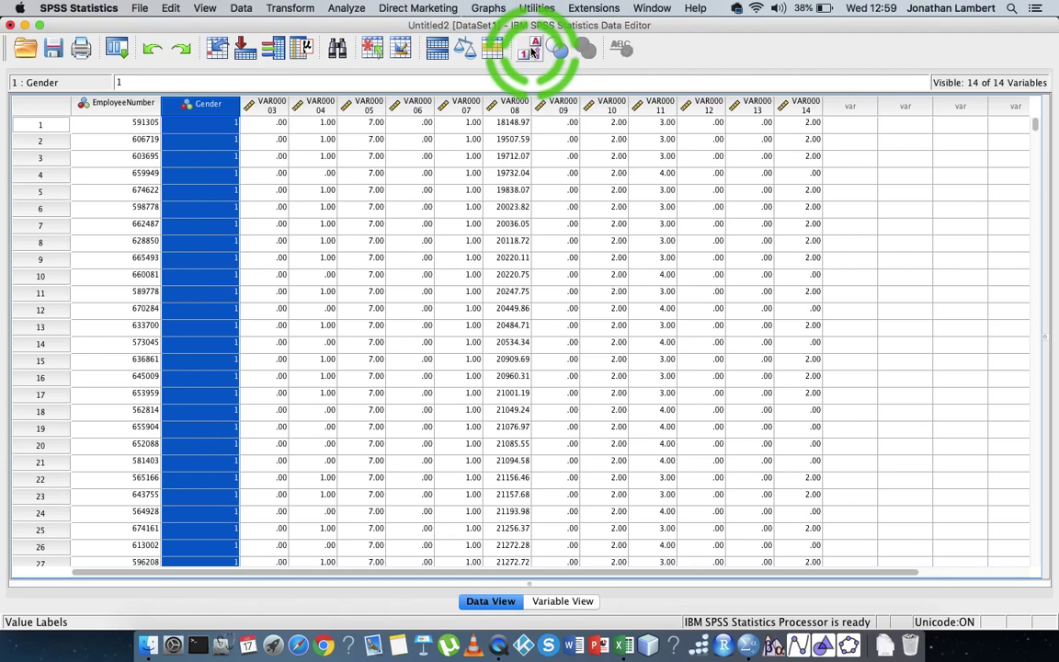
{"action": "left_click", "coordinate": [532, 53]}
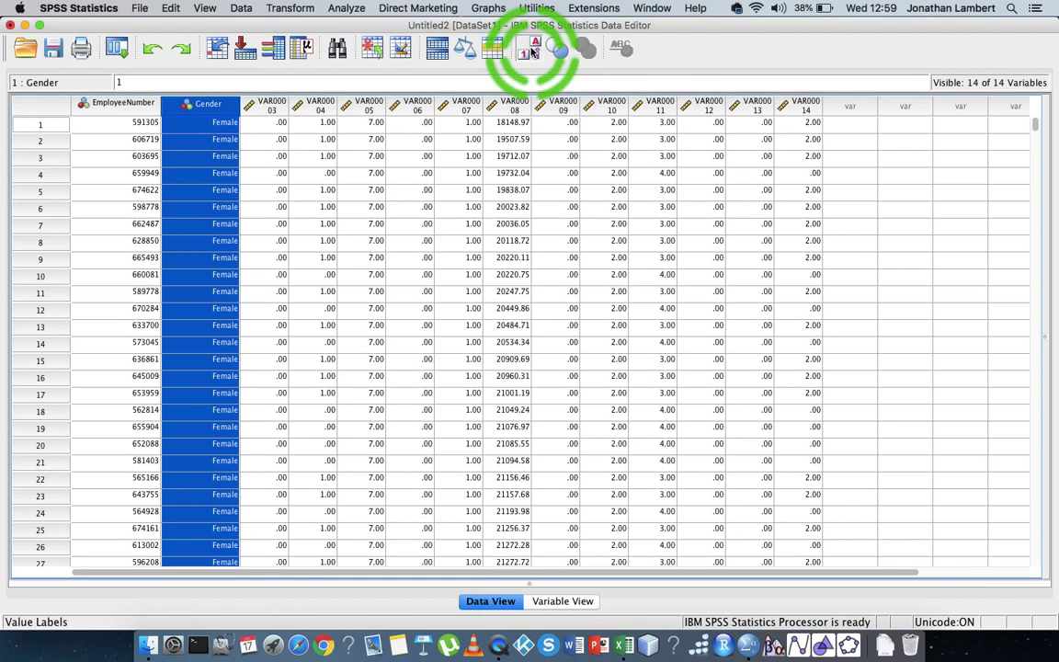
{"action": "left_click", "coordinate": [266, 104]}
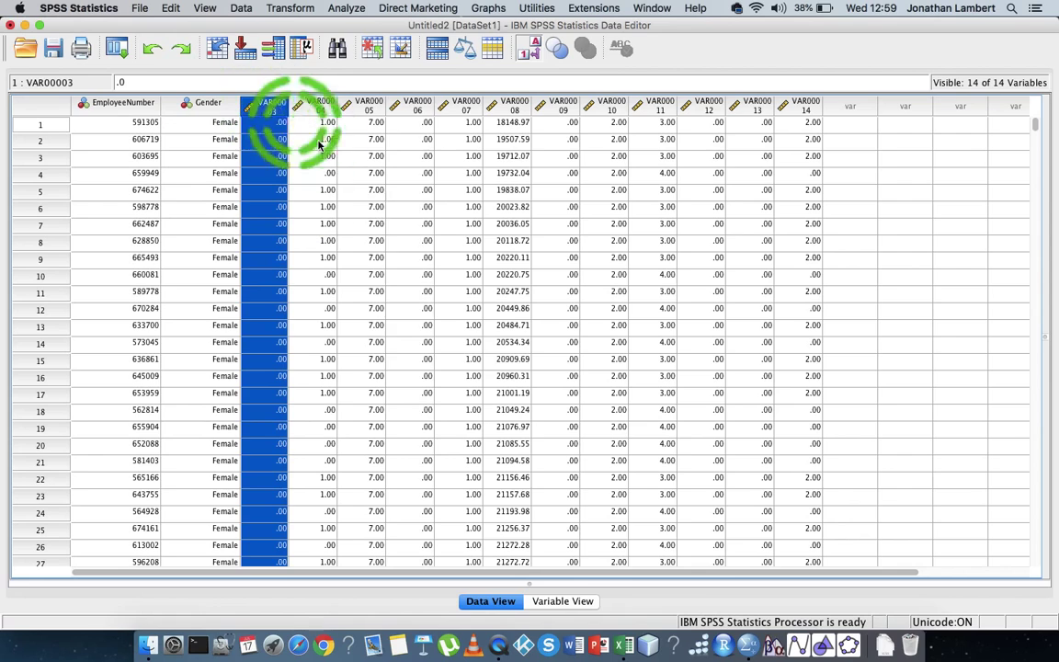
Step: In the Project Dataset workbook, check Age's Ordinal measurement level in cells D12–D13
{"action": "left_click", "coordinate": [625, 648]}
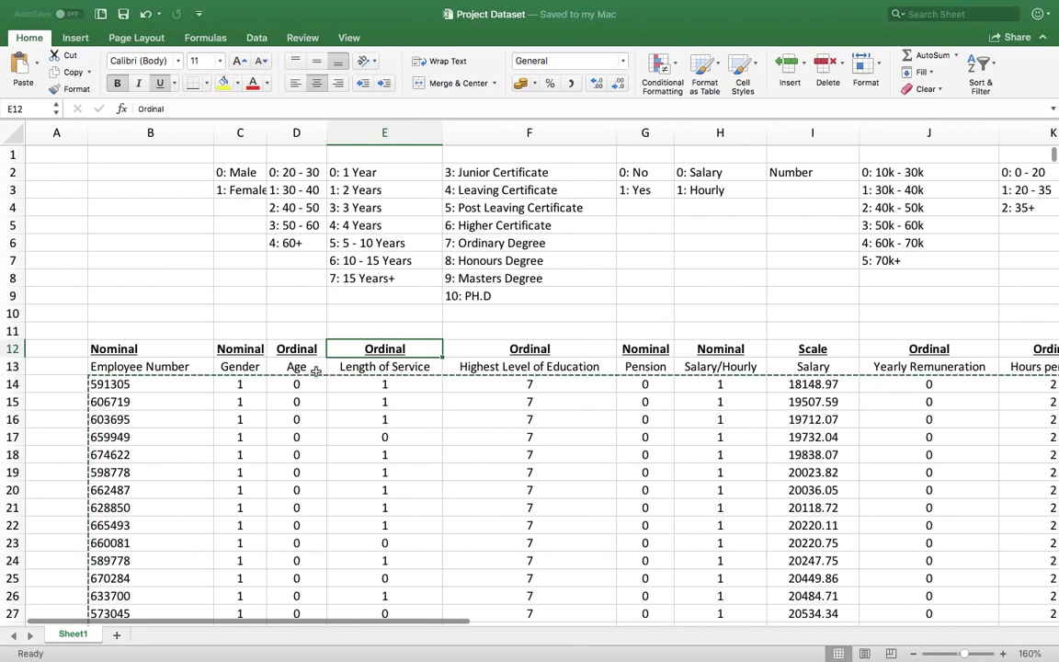
{"action": "left_click", "coordinate": [296, 366]}
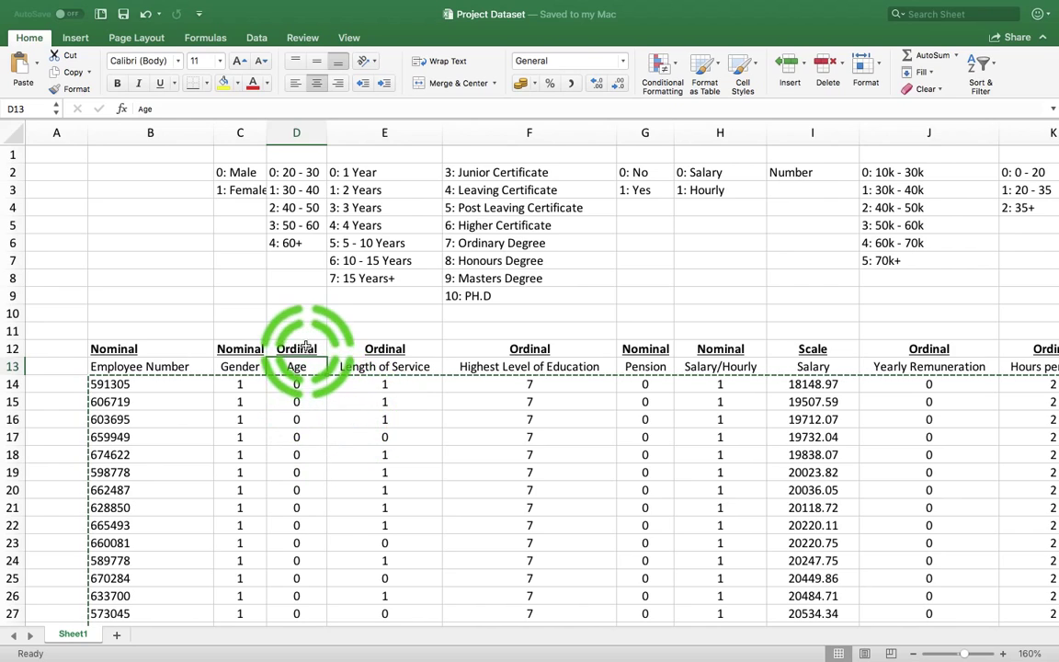
{"action": "left_click", "coordinate": [307, 348]}
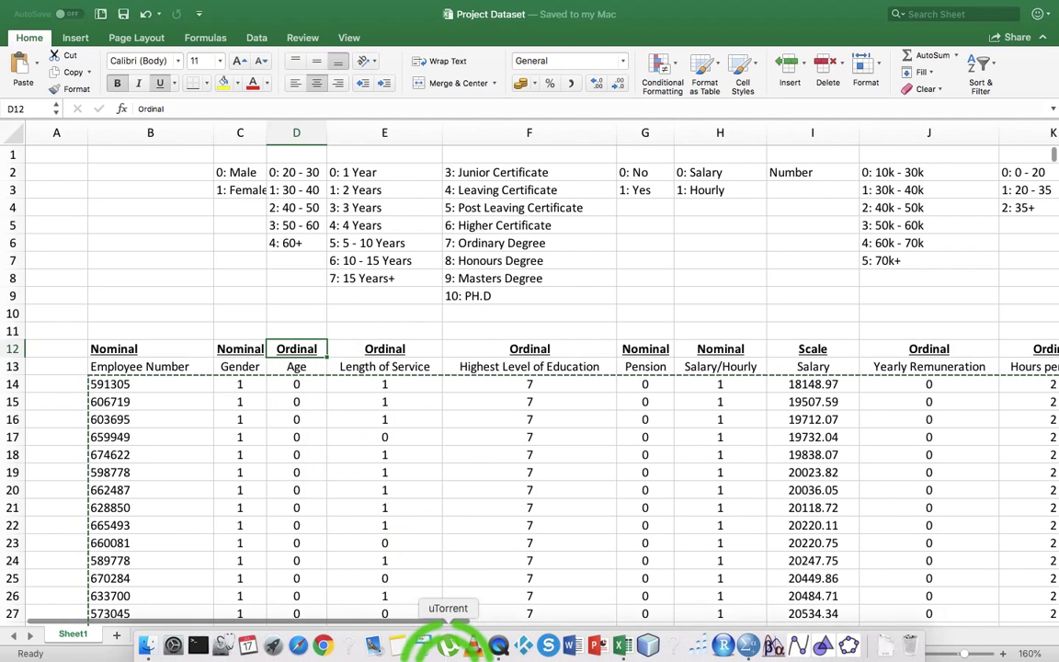
Step: Return to the SPSS Data Editor's Variable View
{"action": "right_click", "coordinate": [747, 647]}
{"action": "left_click", "coordinate": [749, 521]}
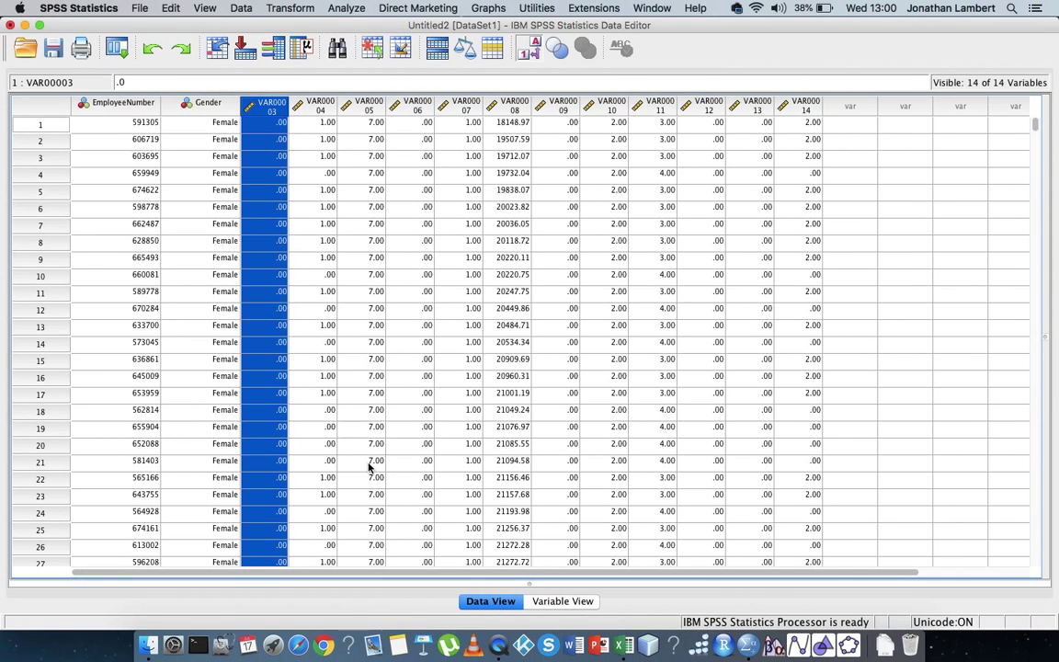
{"action": "left_click", "coordinate": [578, 602]}
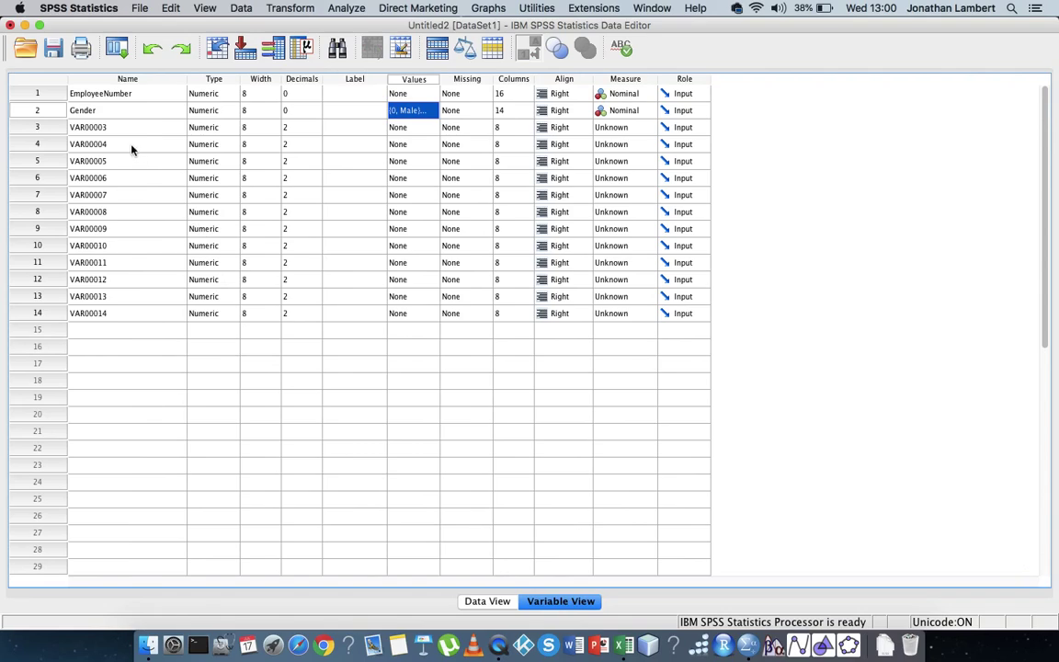